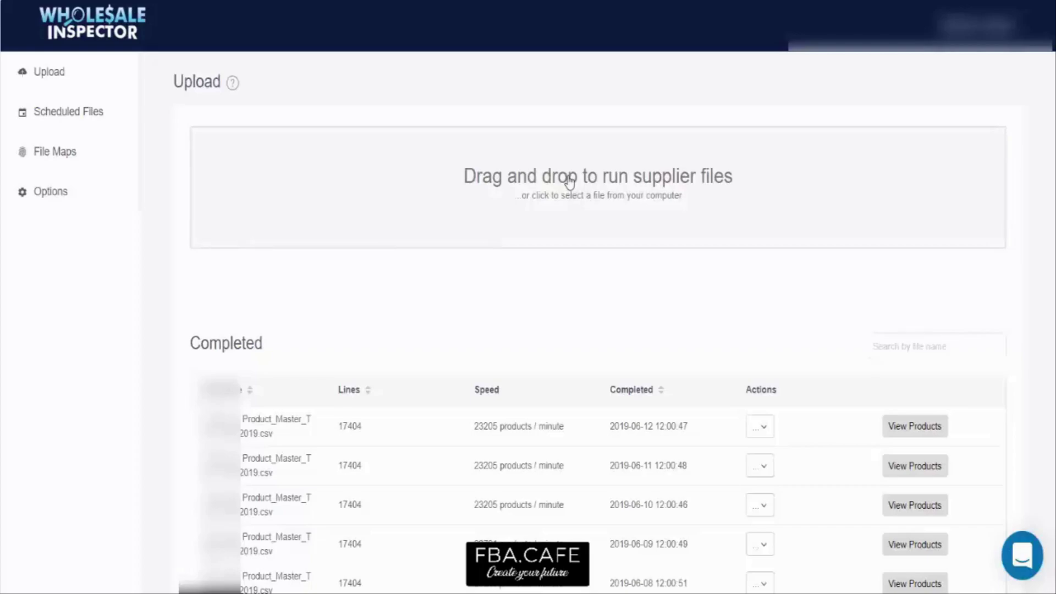
# Step: Load the supplier file GS2401.csv and map Identifier to column A and Cost to column B in its file map
pyautogui.click(567, 179)
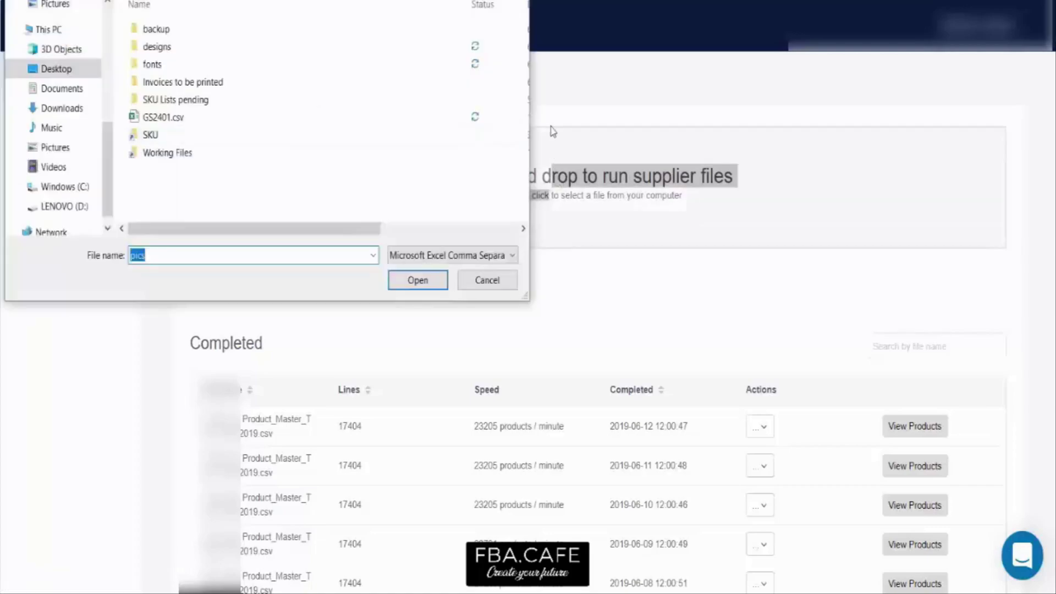
pyautogui.doubleClick(168, 118)
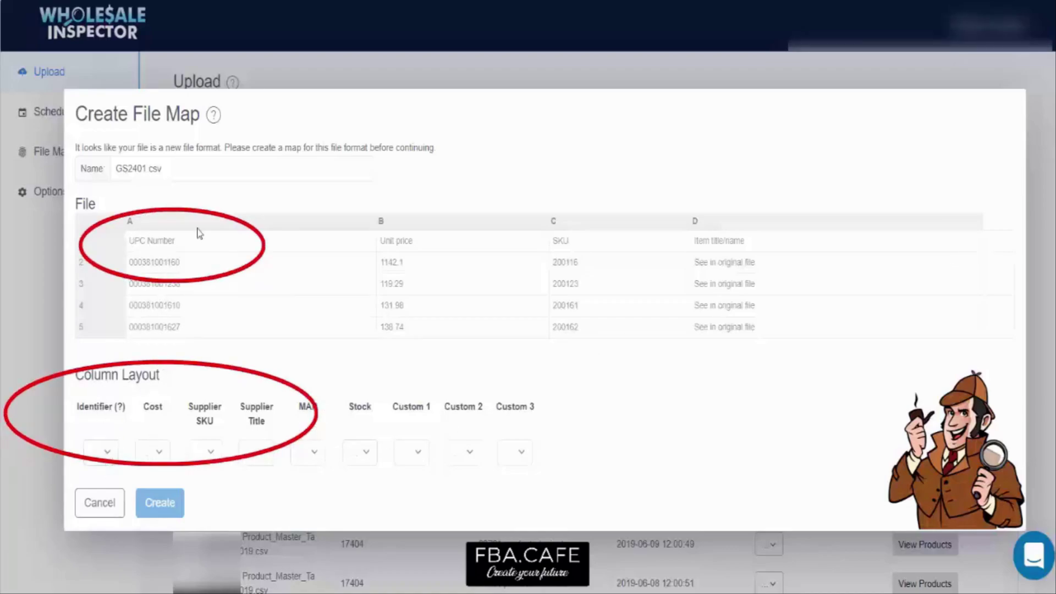
pyautogui.click(106, 451)
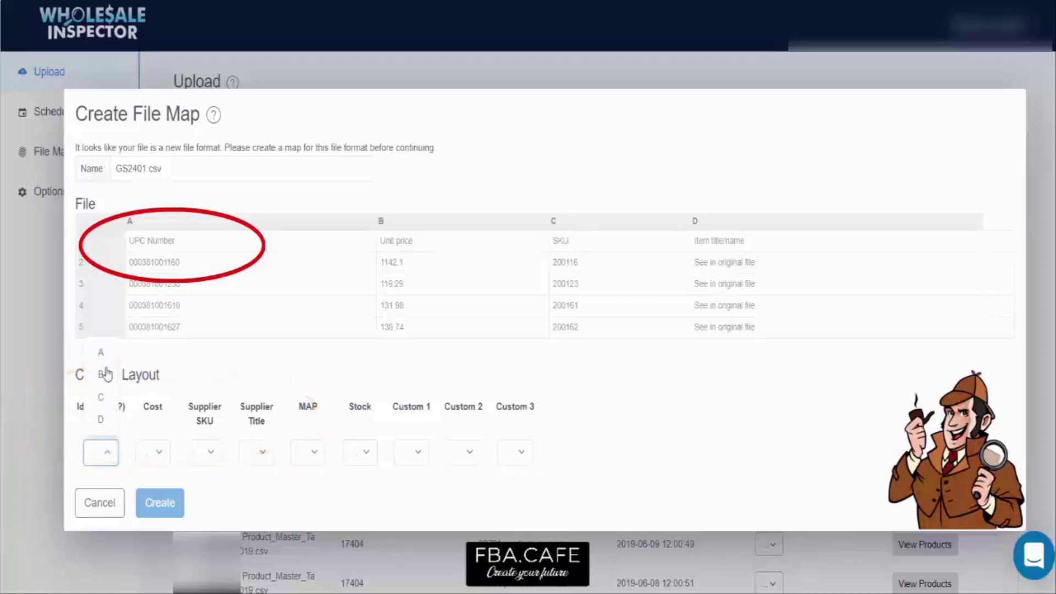
pyautogui.click(100, 352)
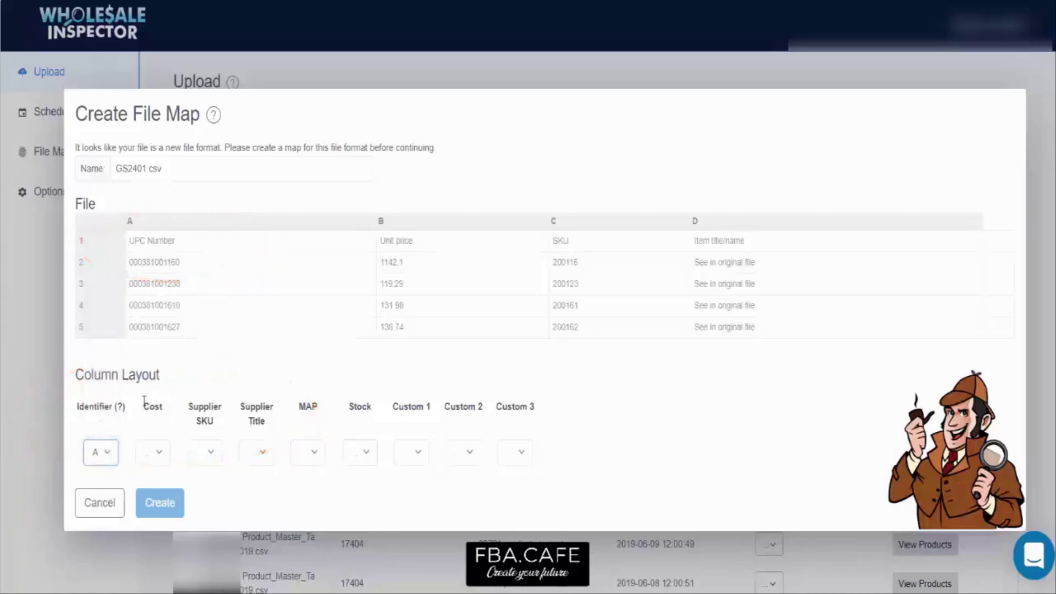
pyautogui.click(153, 451)
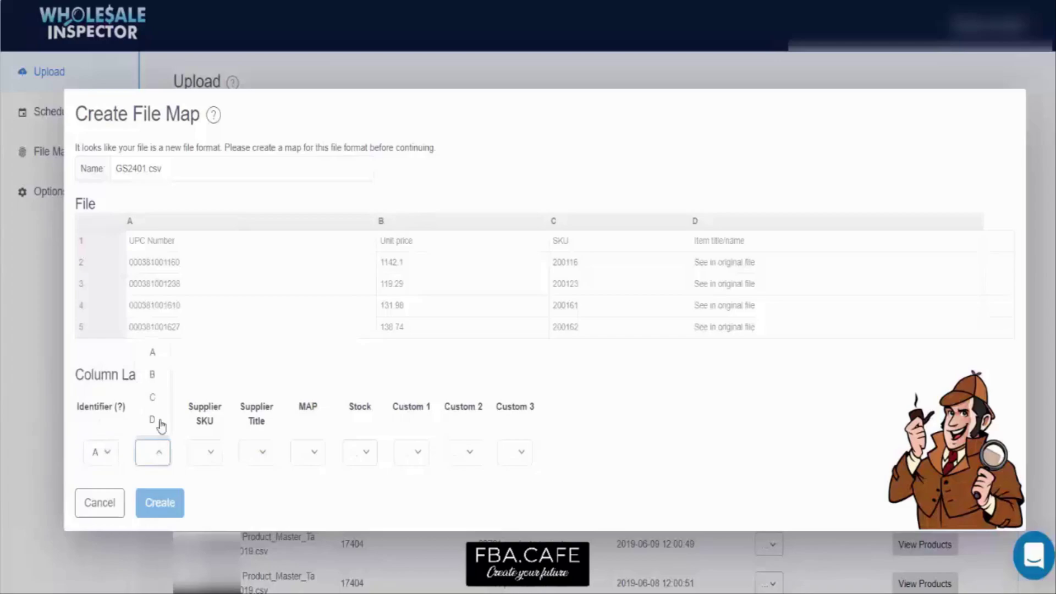
pyautogui.click(156, 377)
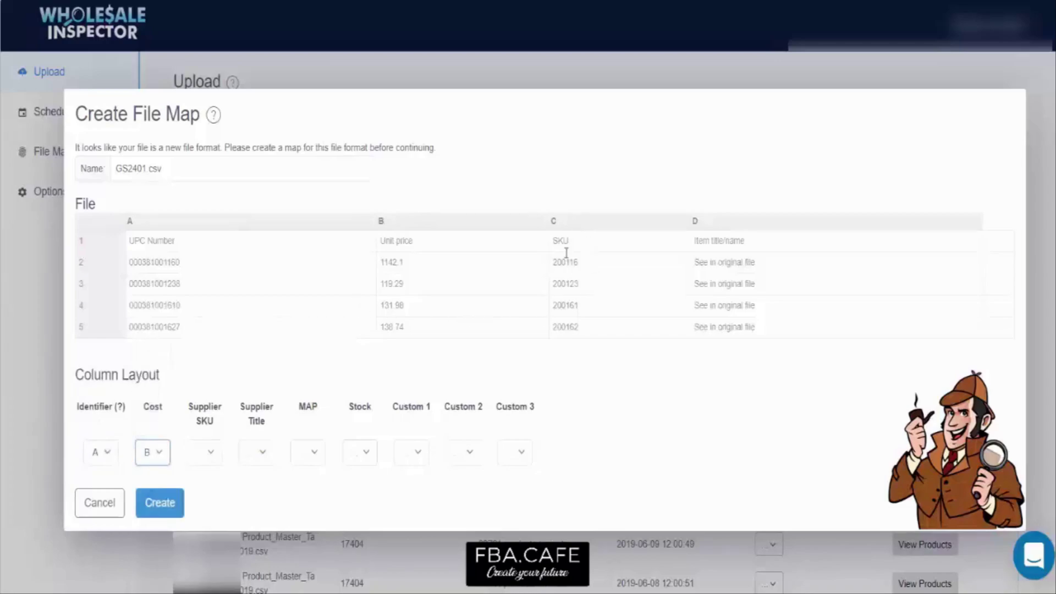
# Step: Map Supplier SKU to column C and Supplier Title to column D, and create the file map
pyautogui.click(207, 453)
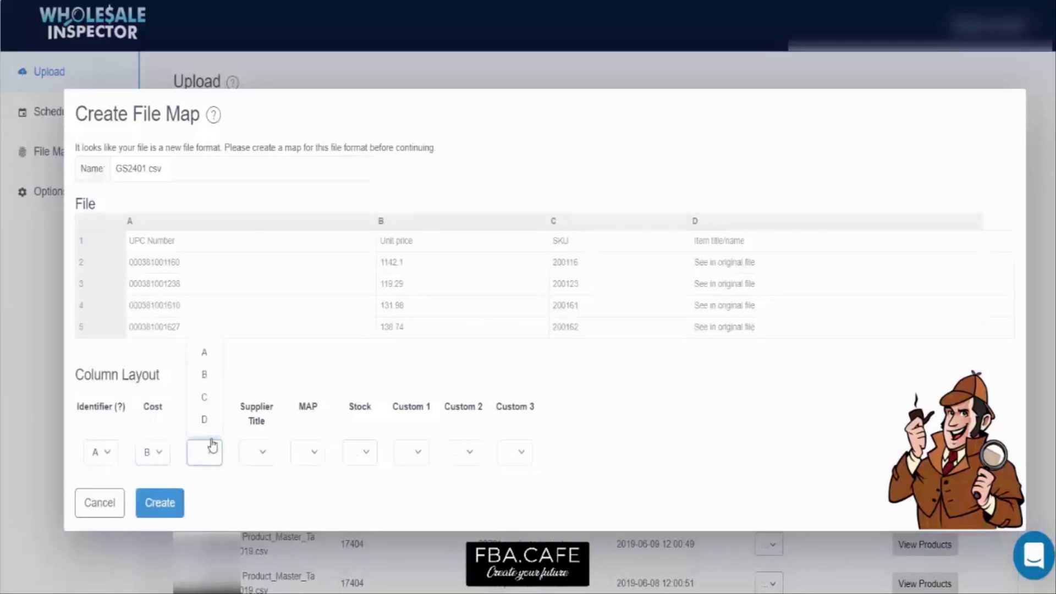
pyautogui.click(207, 393)
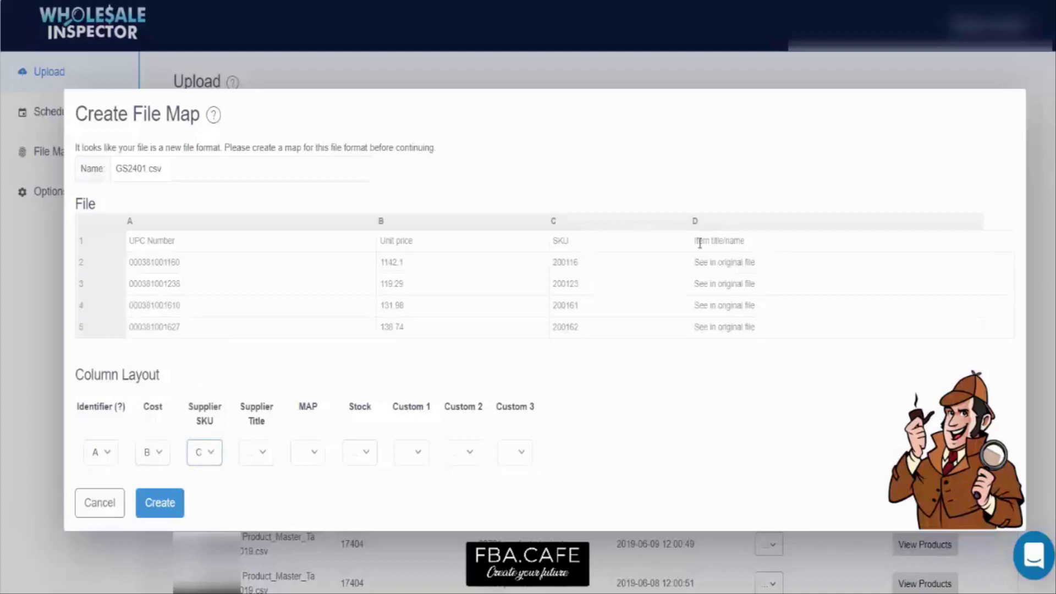
pyautogui.click(261, 458)
pyautogui.click(256, 420)
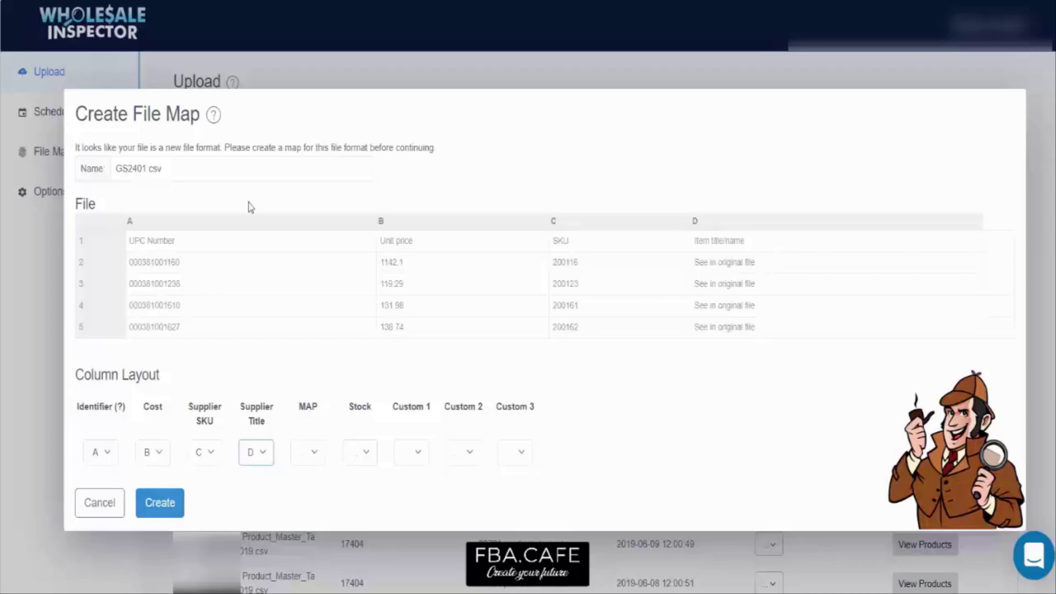
pyautogui.click(160, 502)
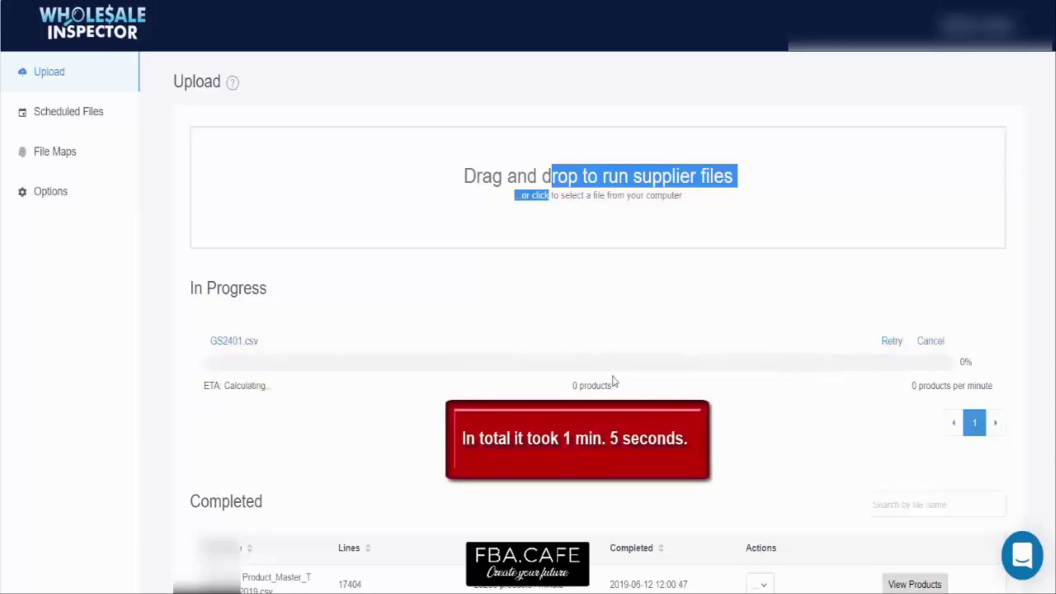
# Step: Open the products found for the completed GS2401.csv file and pin the Supplier Pack Quantity column to the left
pyautogui.scroll(-2, 614, 379)
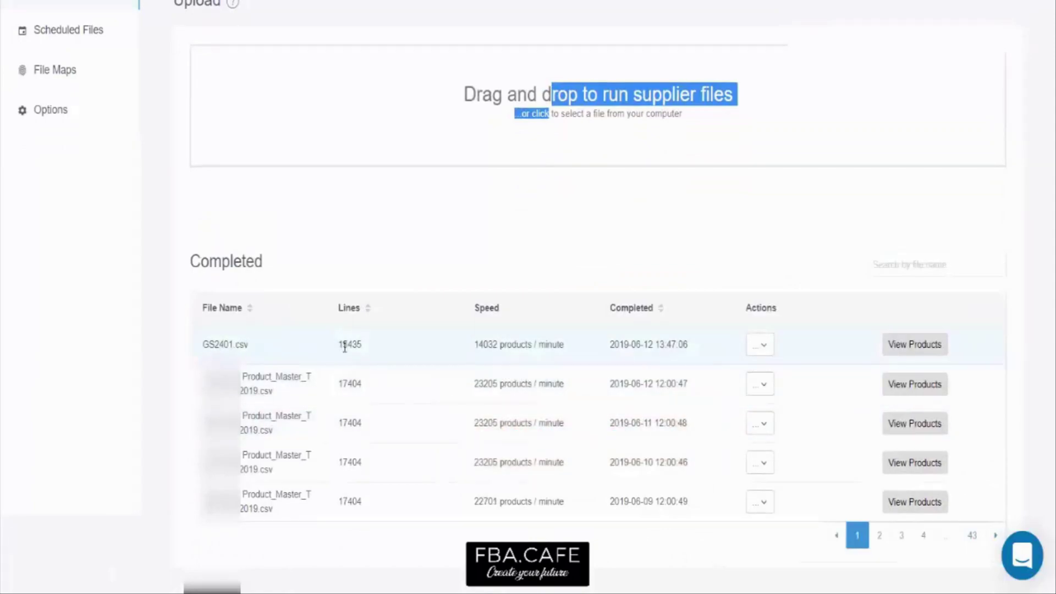
pyautogui.click(913, 345)
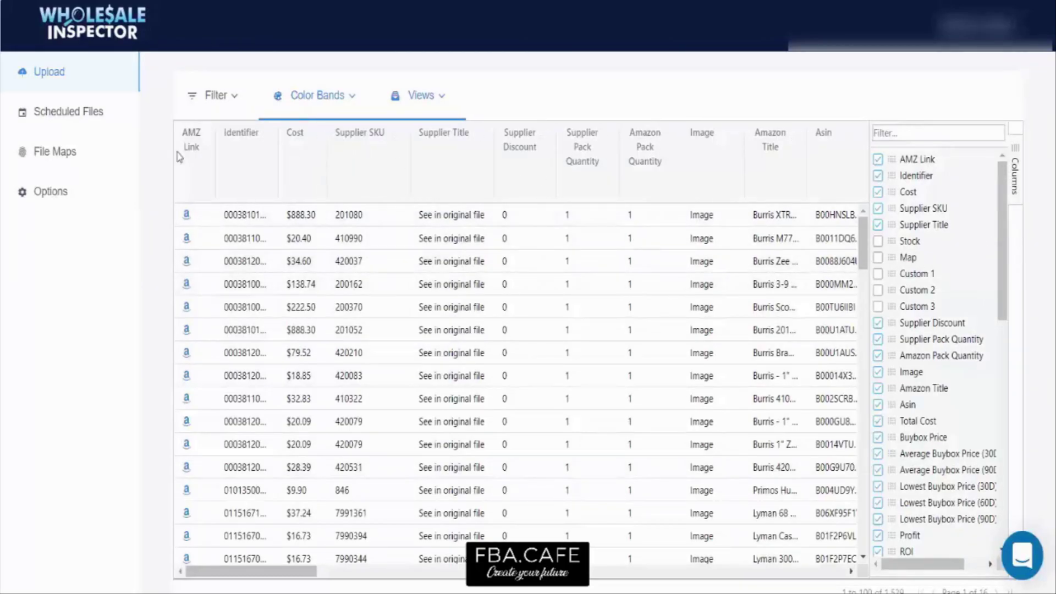
pyautogui.moveTo(606, 142)
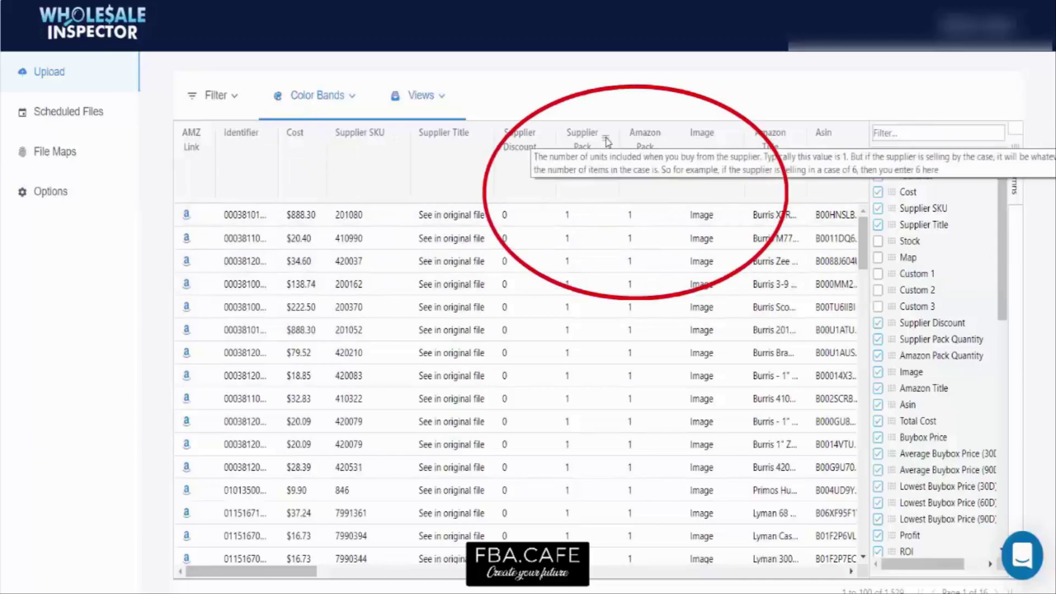
pyautogui.click(609, 145)
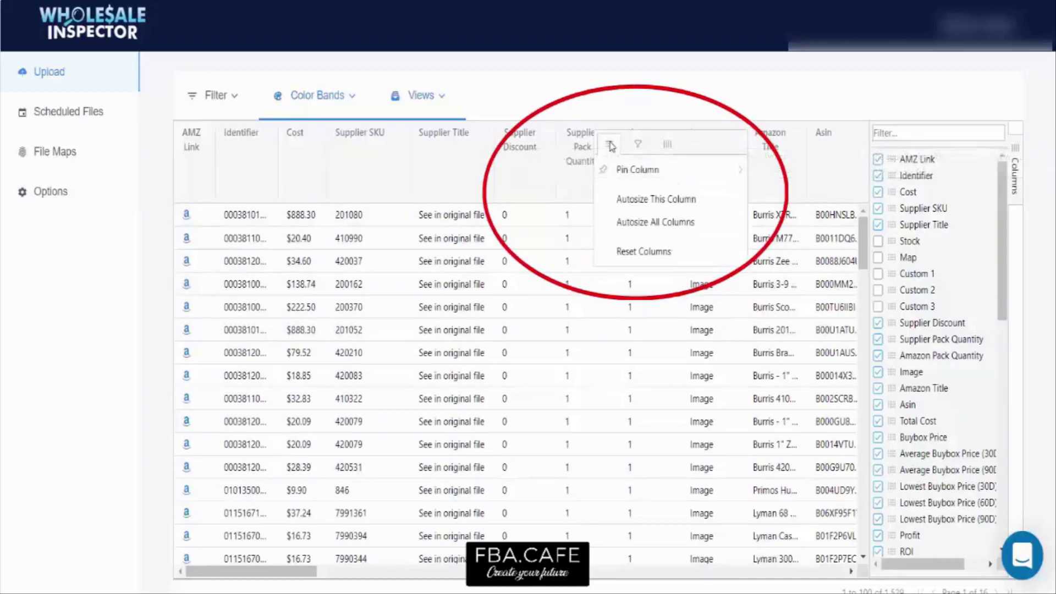
pyautogui.moveTo(631, 169)
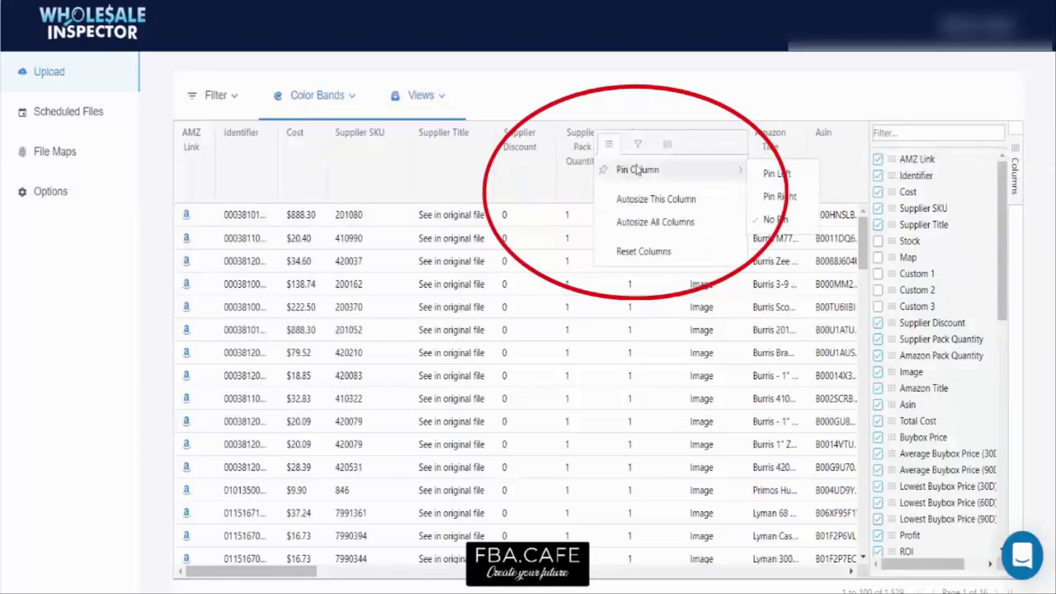
pyautogui.click(780, 174)
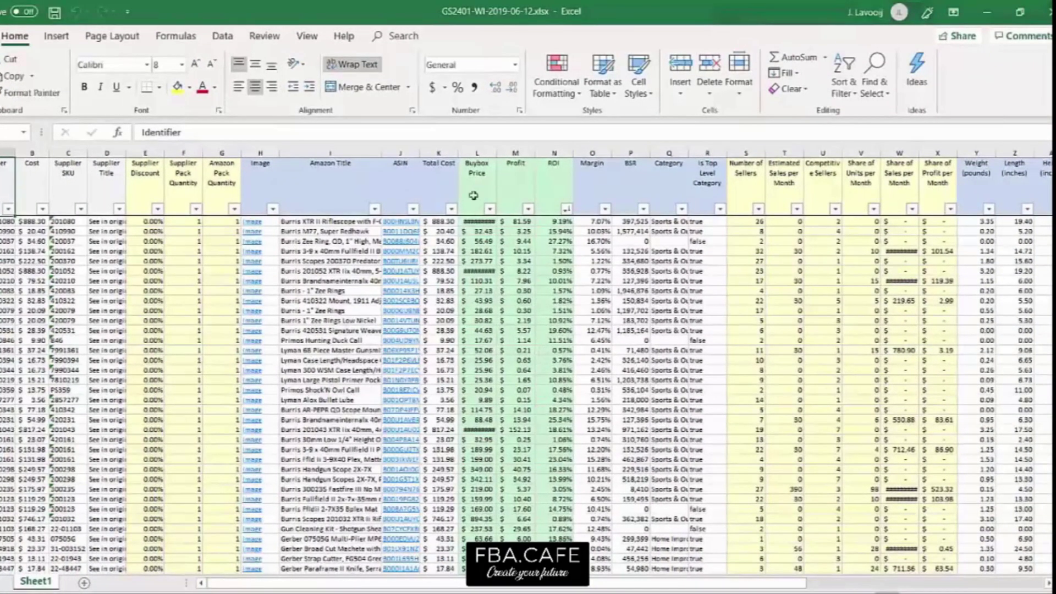
# Step: In the GS2401-WI-2019-06-12.xlsx workbook in Excel, fit the Buybox Price column to its contents and select the ROI cell in row 7
pyautogui.doubleClick(496, 150)
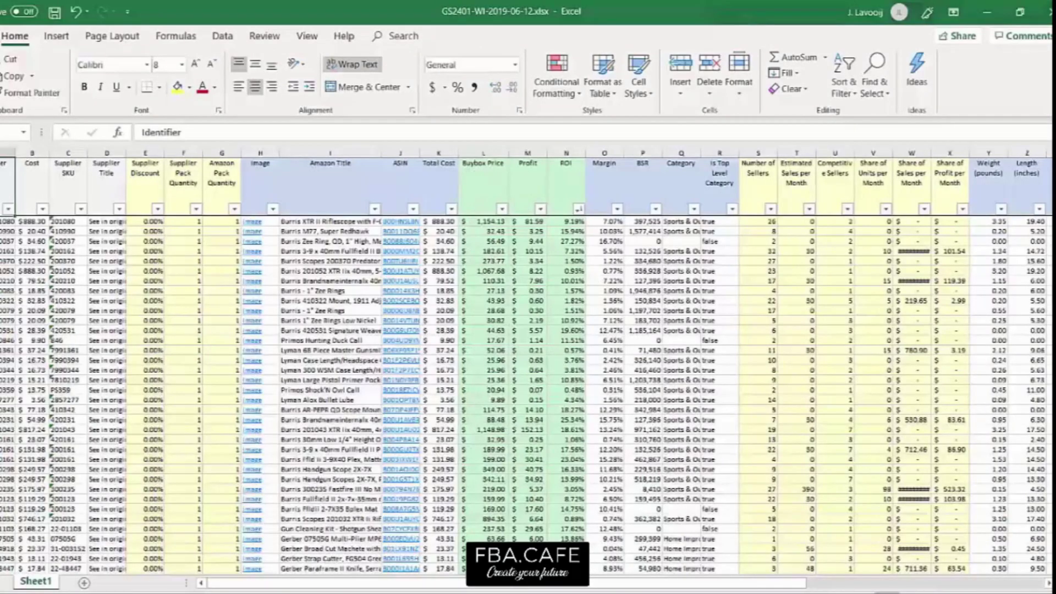
pyautogui.click(483, 271)
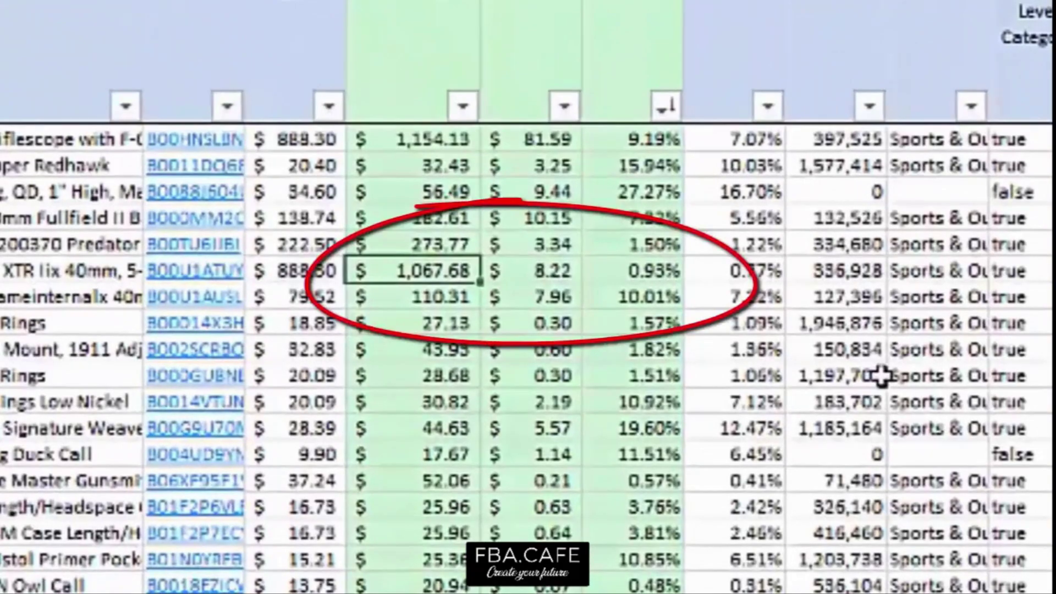
pyautogui.click(667, 268)
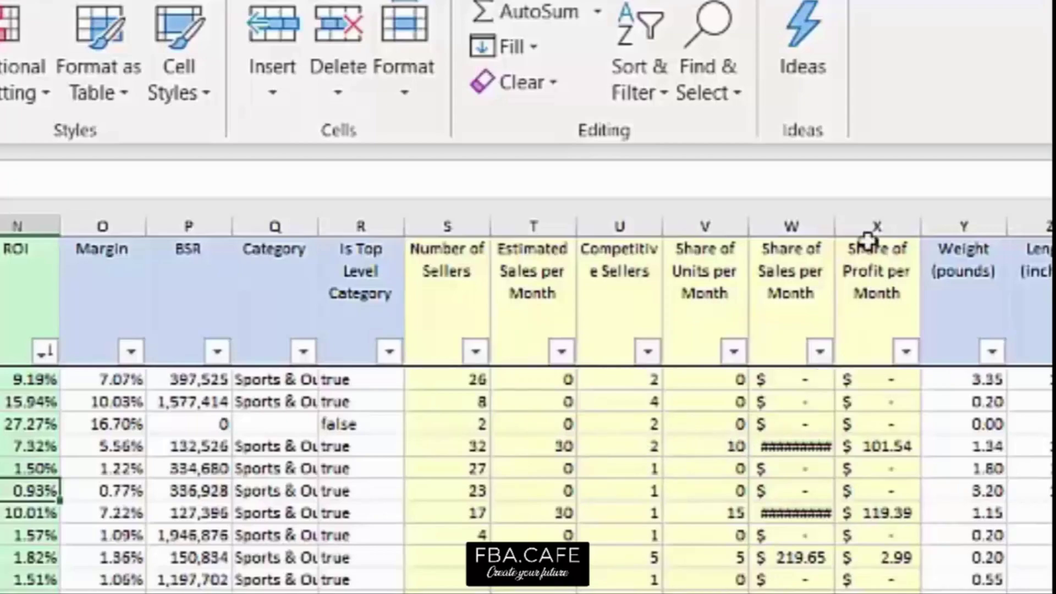
# Step: Widen the Share of Sales per Month and Size Tier columns so their full contents fit
pyautogui.moveTo(838, 227); pyautogui.dragTo(874, 228)
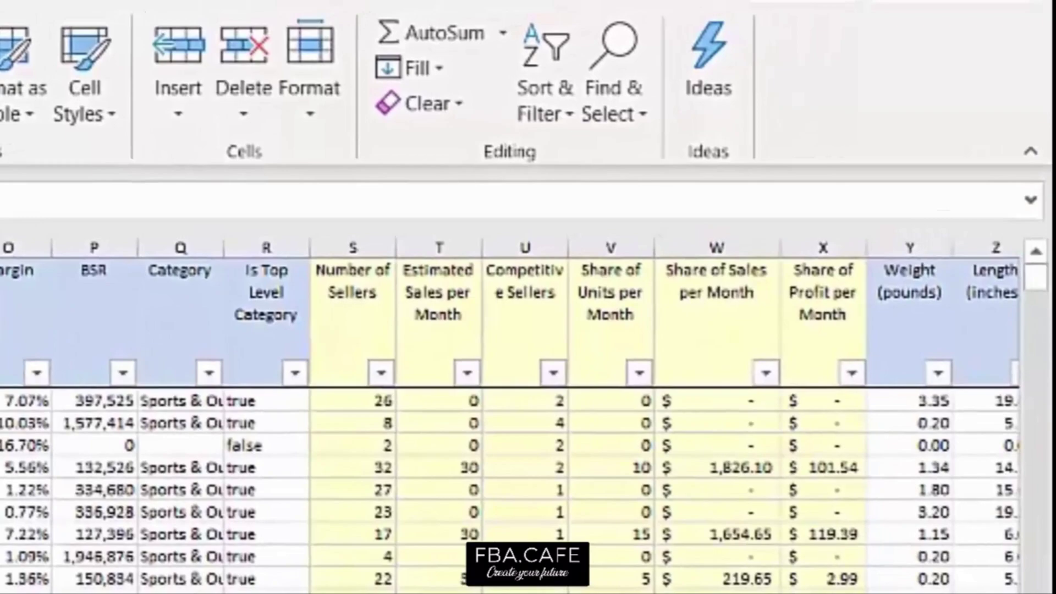
pyautogui.hscroll(10, 511, 415)
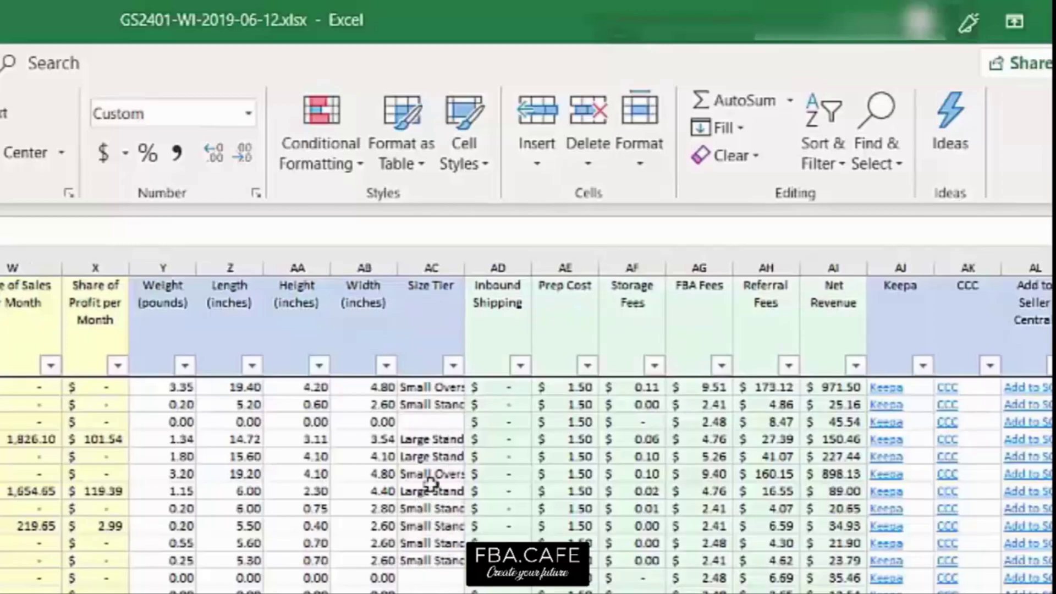
pyautogui.doubleClick(465, 267)
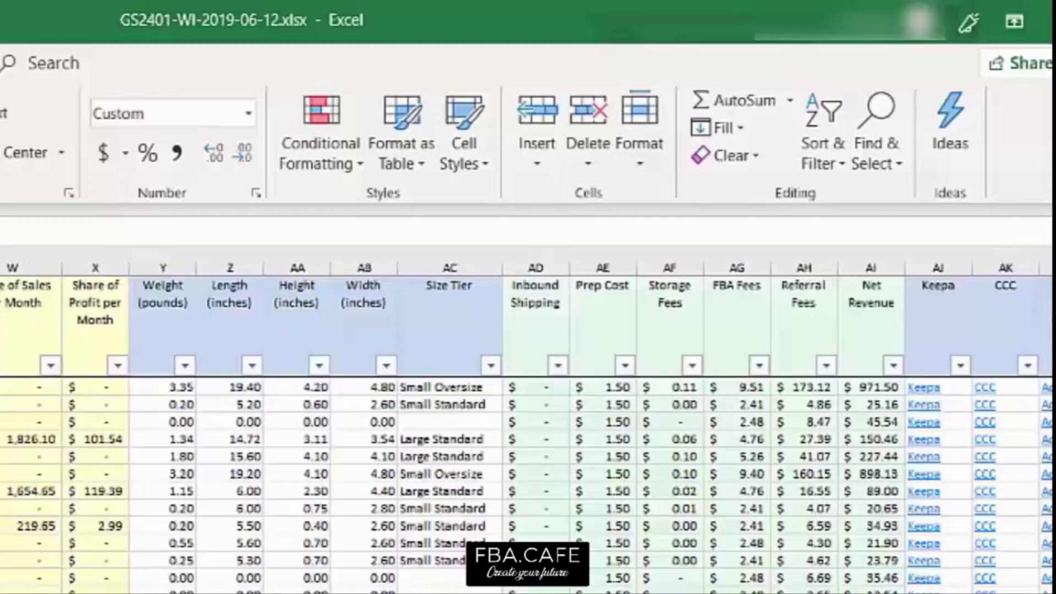
# Step: Examine the fee, Keepa, CCC, Seller Central and Flags columns, and check the product rows down to the last one
pyautogui.scroll(-1, 528, 484)
pyautogui.scroll(1, 527, 484)
pyautogui.hscroll(5, 528, 429)
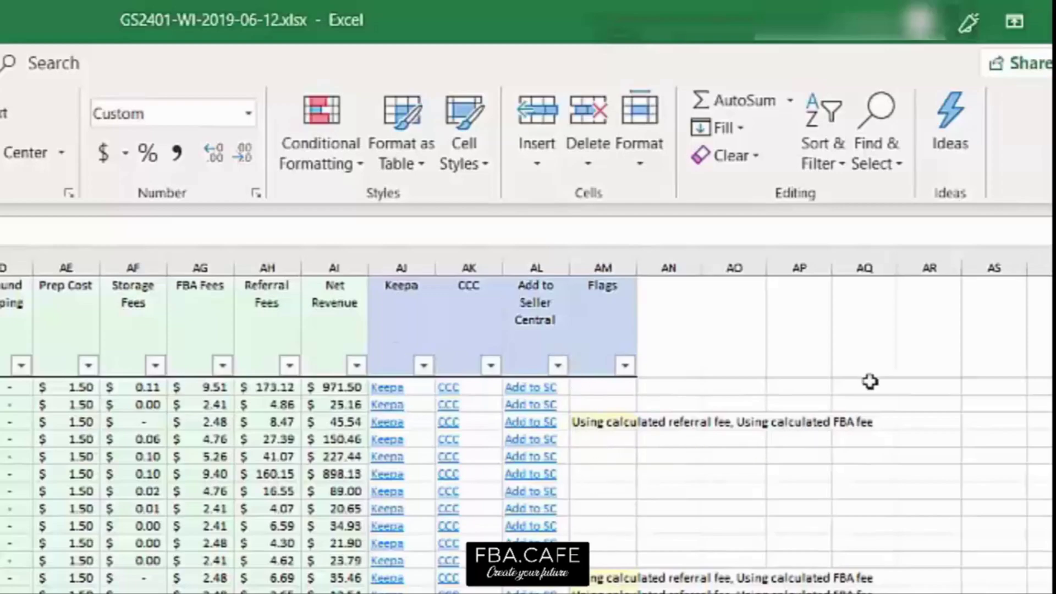
pyautogui.hscroll(-1, 514, 426)
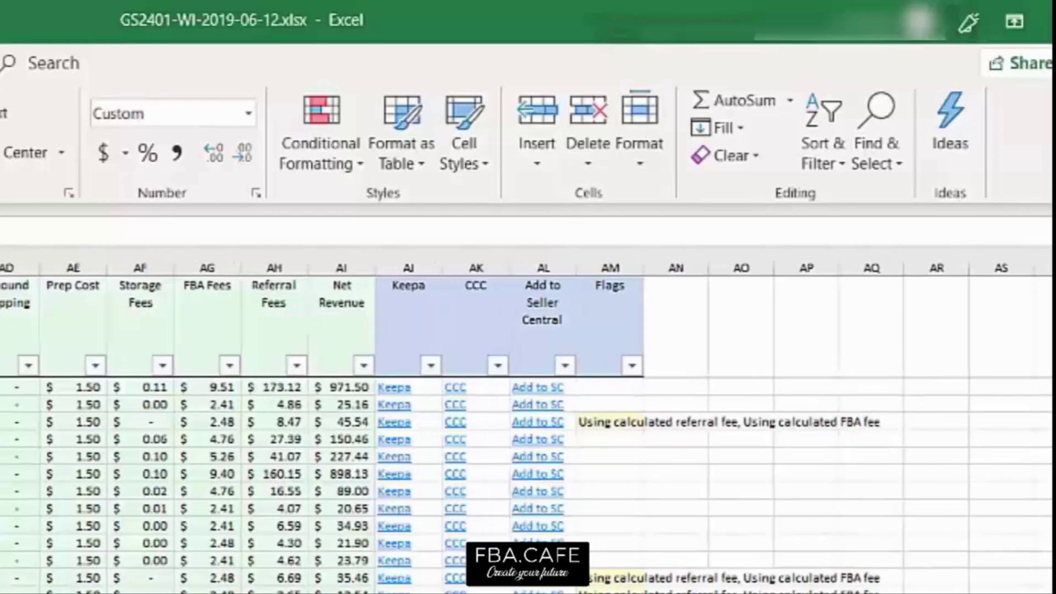
pyautogui.hscroll(-10, 526, 427)
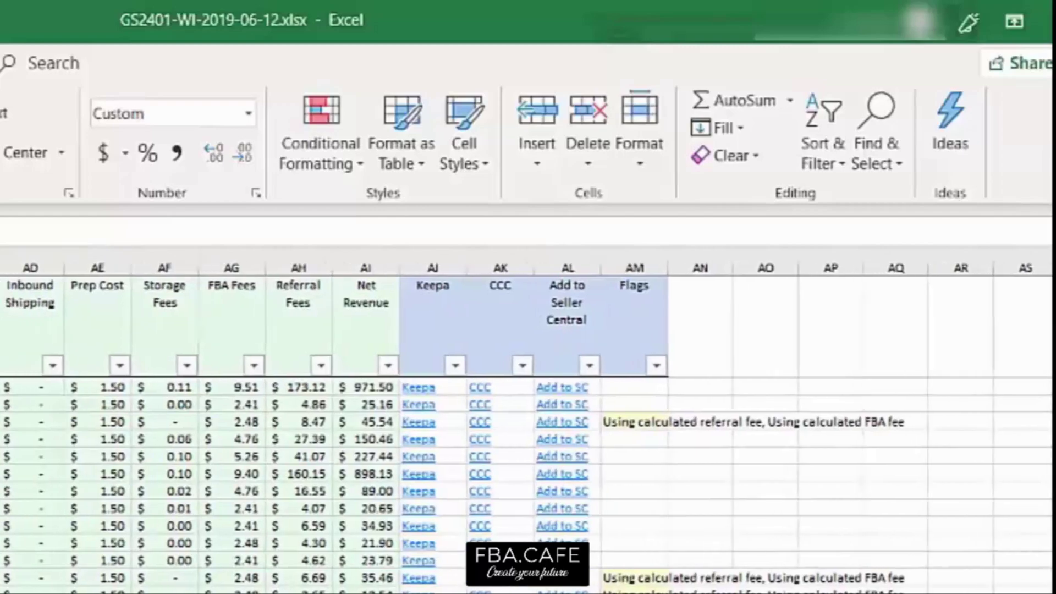
pyautogui.hscroll(-8, 527, 426)
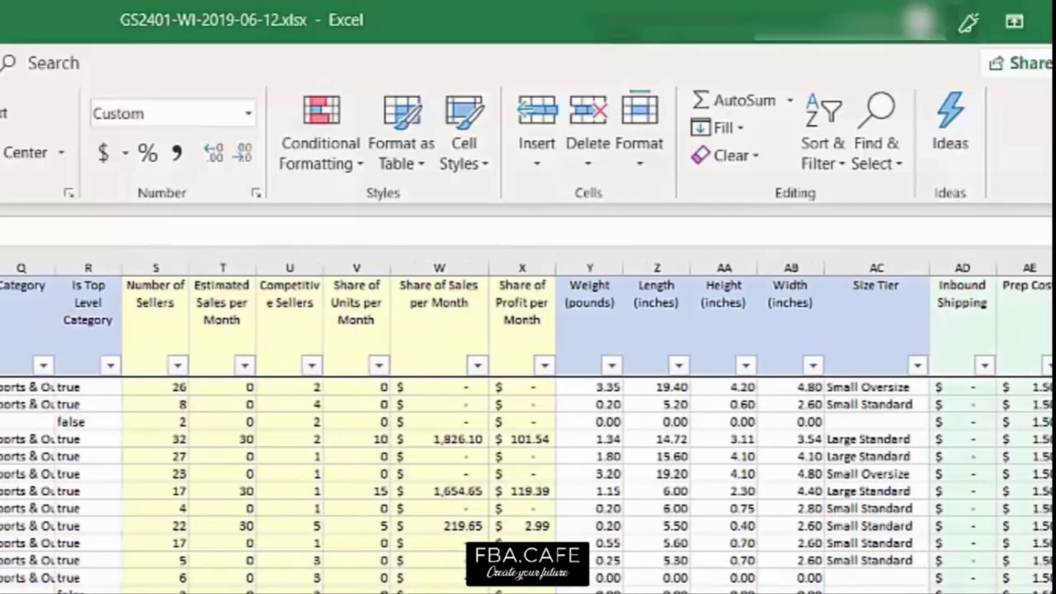
pyautogui.scroll(-5, 526, 484)
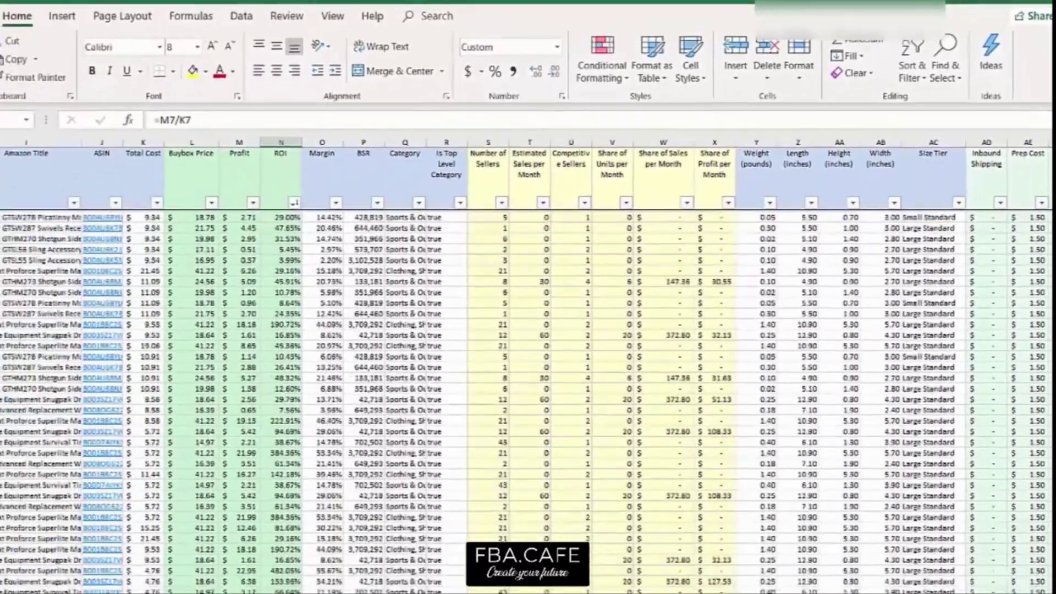
pyautogui.scroll(-10, 526, 426)
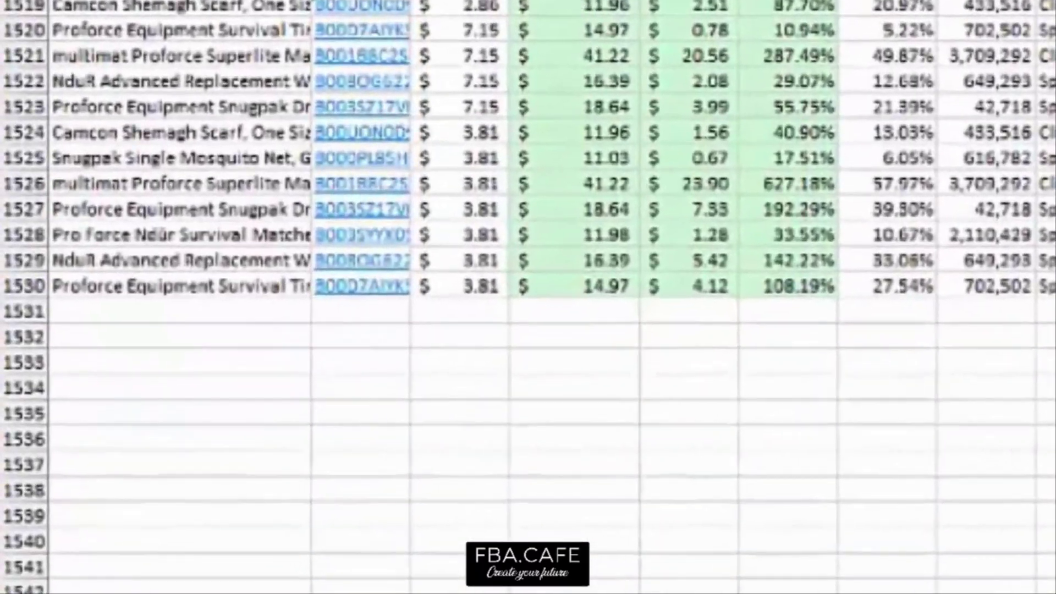
pyautogui.scroll(1, 526, 426)
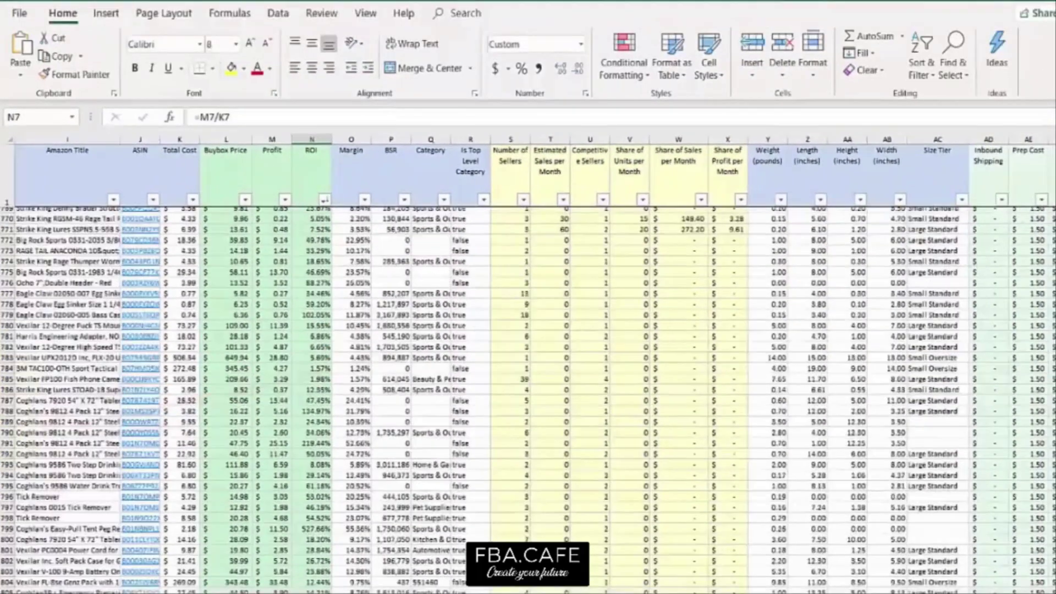
pyautogui.scroll(20, 528, 398)
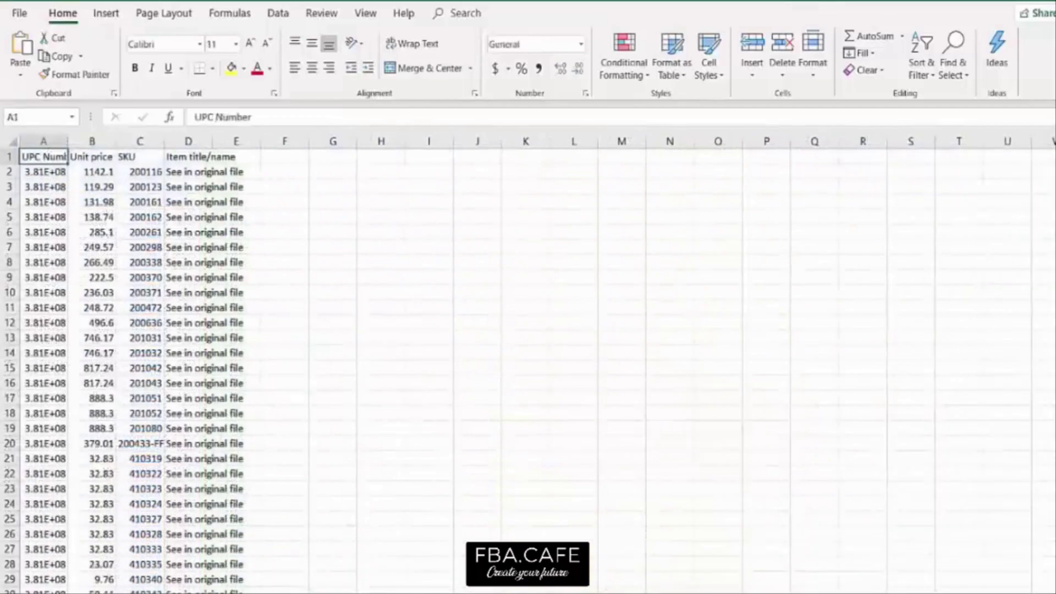
# Step: Compare the row count of the original supplier list with that of the exported results workbook by viewing the end of each
pyautogui.scroll(-20, 528, 368)
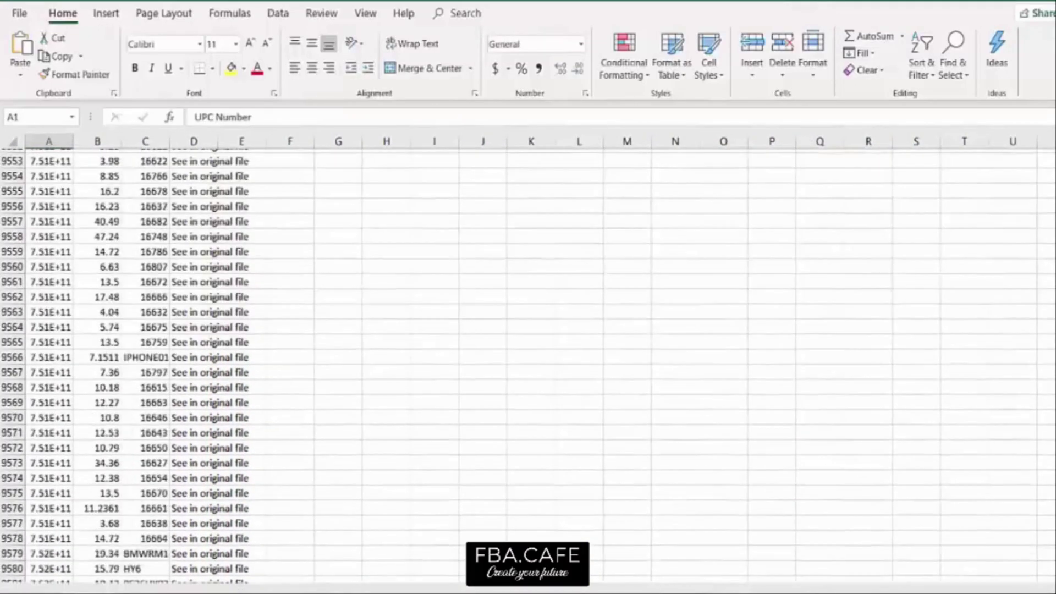
pyautogui.scroll(-20, 527, 368)
pyautogui.scroll(-20, 527, 369)
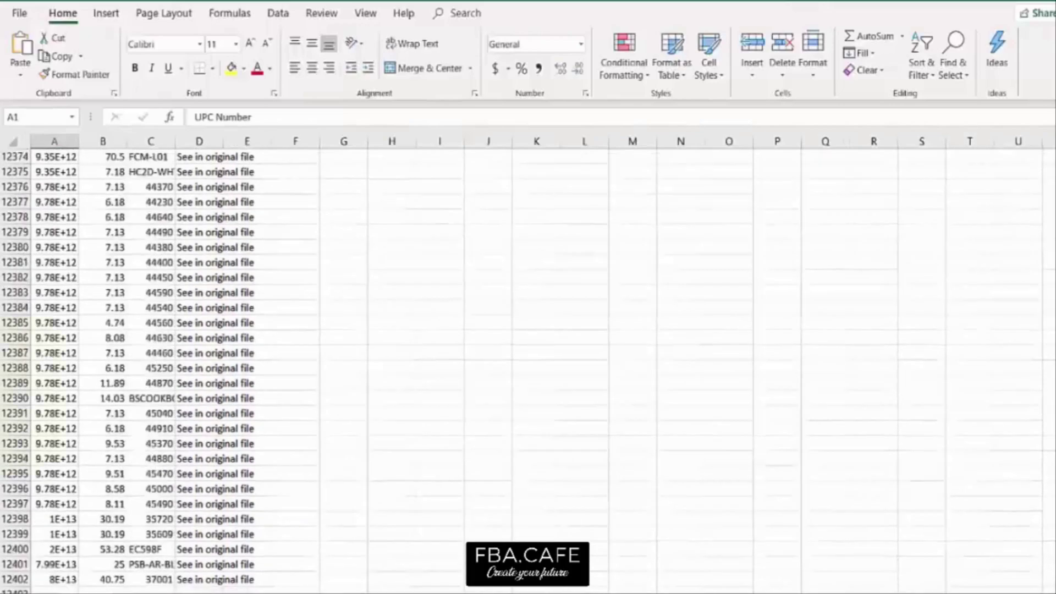
pyautogui.click(9, 397)
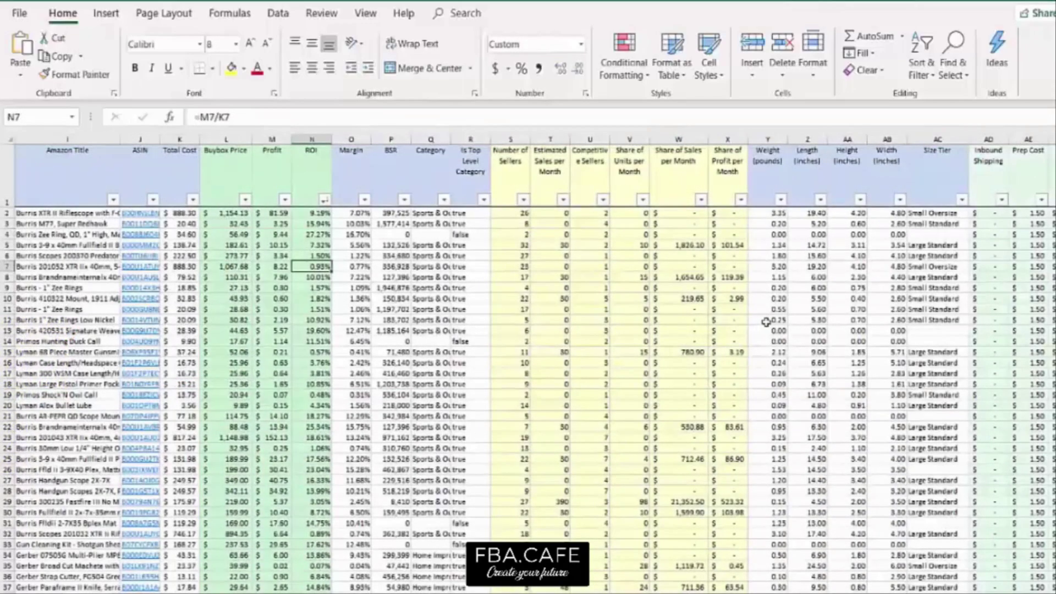
pyautogui.scroll(-20, 528, 396)
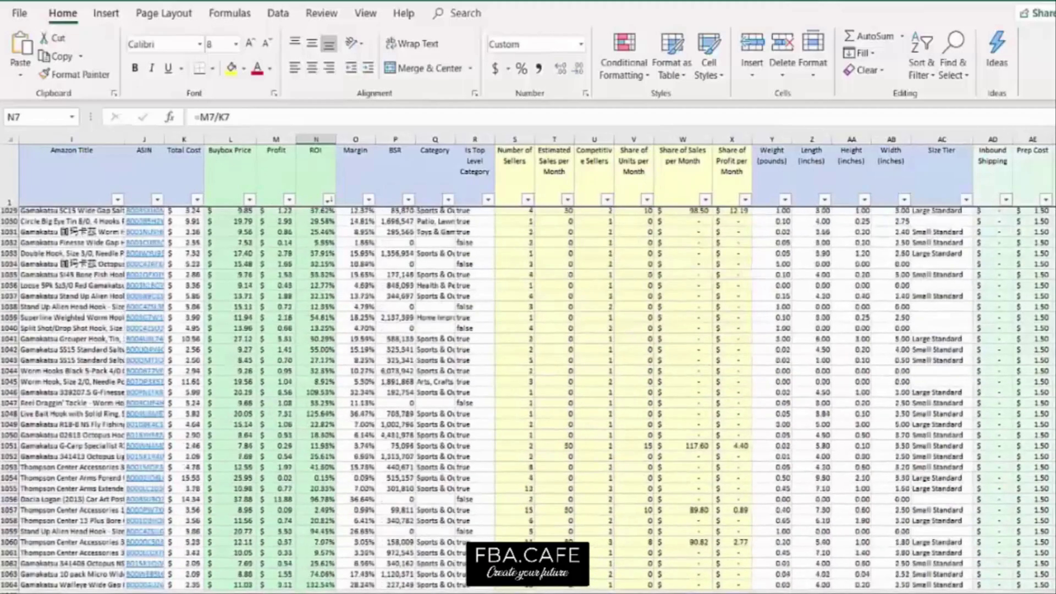
pyautogui.scroll(-9, 528, 396)
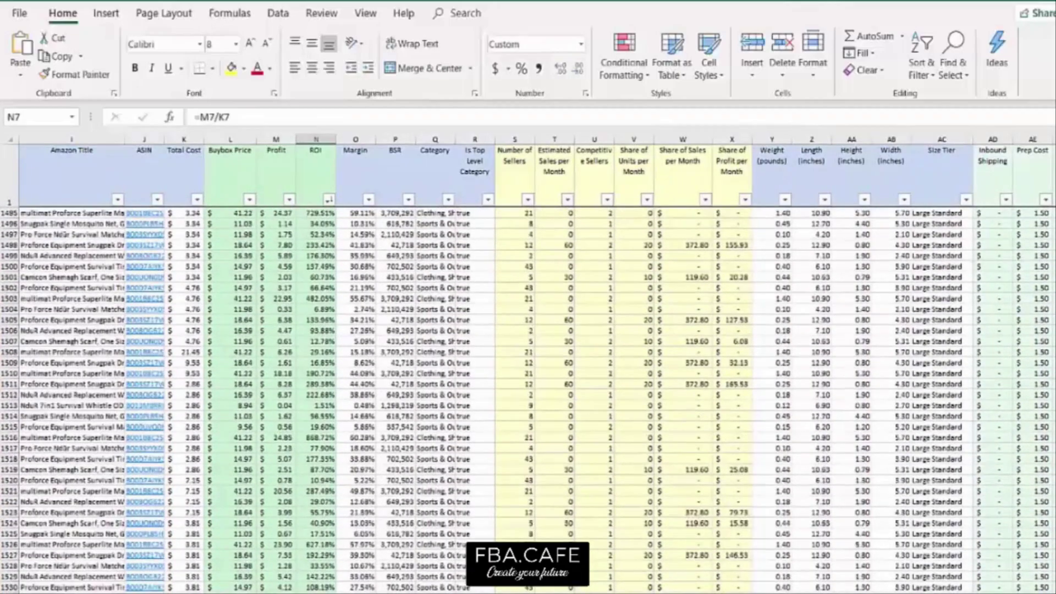
# Step: Filter the Estimated Sales per Month column to rows greater than or equal to 1
pyautogui.scroll(-2, 965, 445)
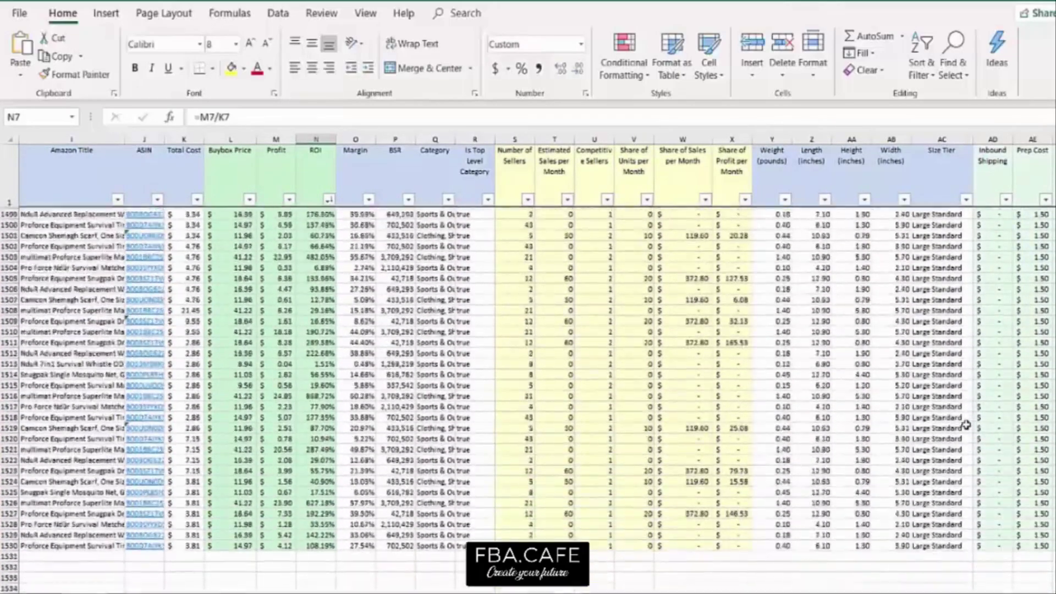
pyautogui.scroll(1, 966, 424)
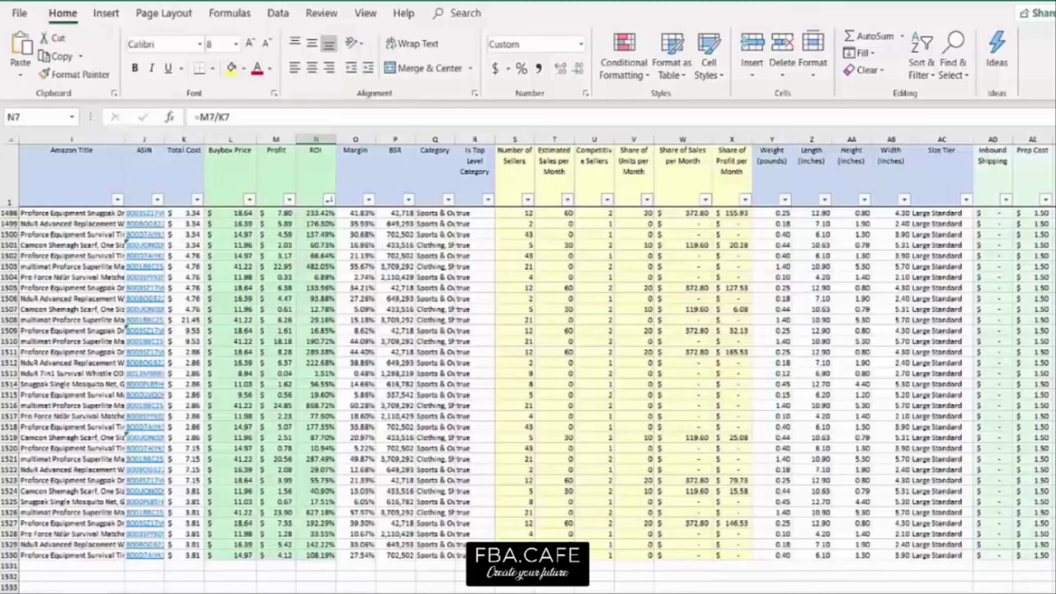
pyautogui.scroll(20, 1006, 297)
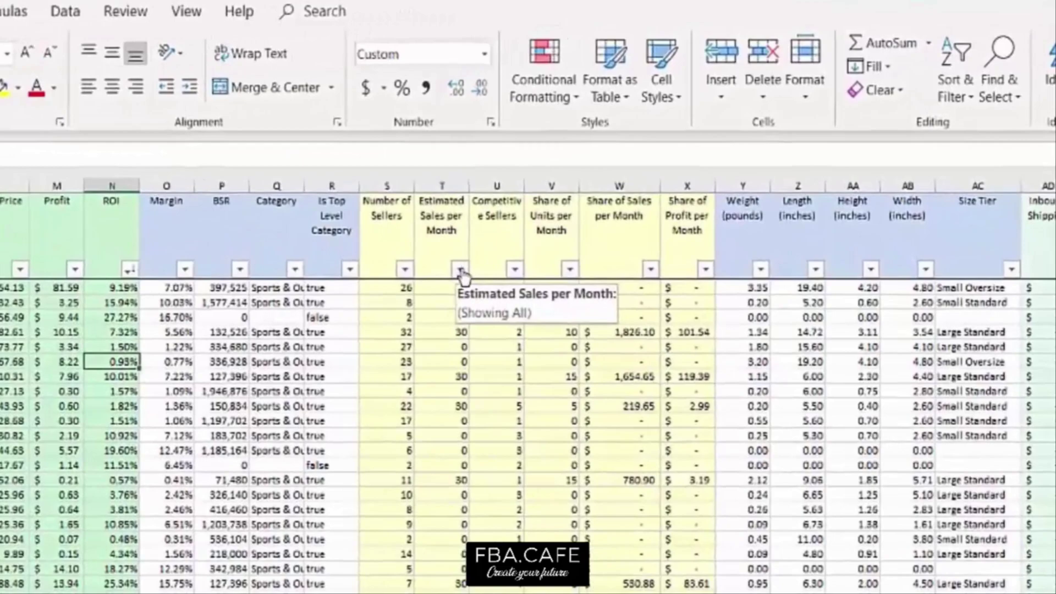
pyautogui.click(460, 269)
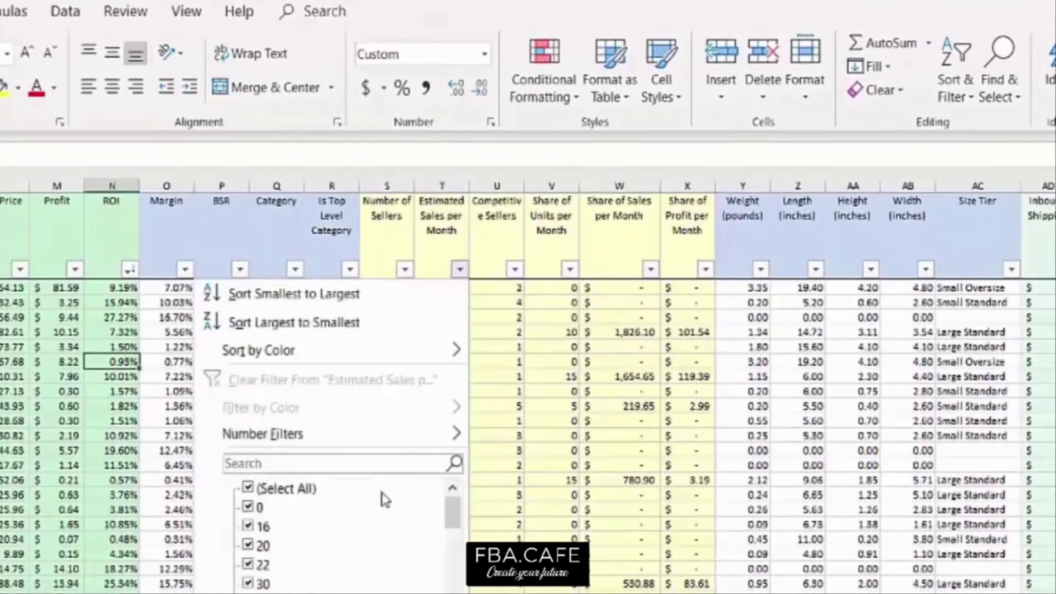
pyautogui.moveTo(371, 447)
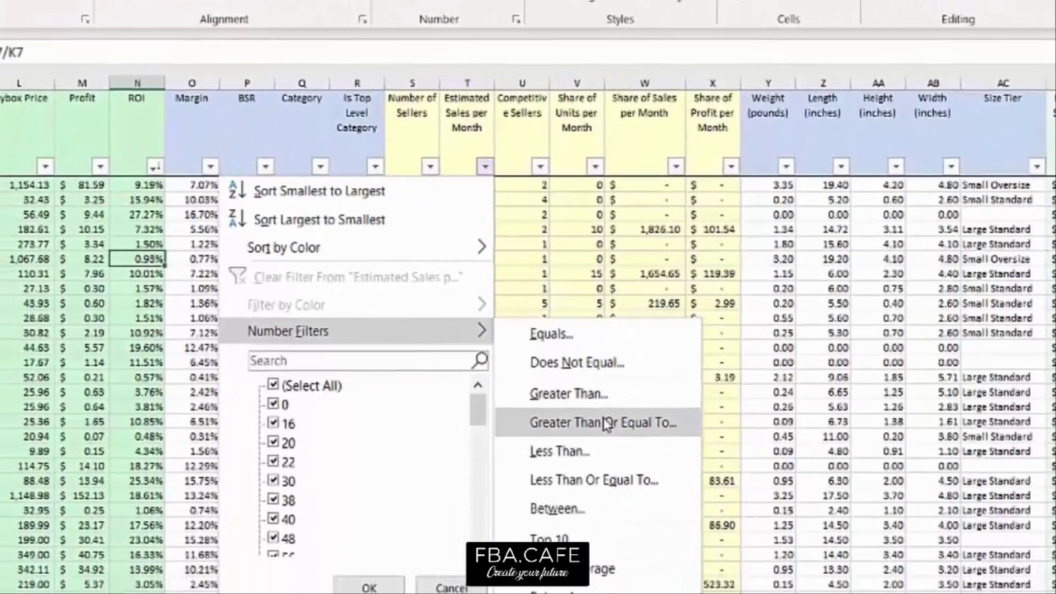
pyautogui.click(583, 525)
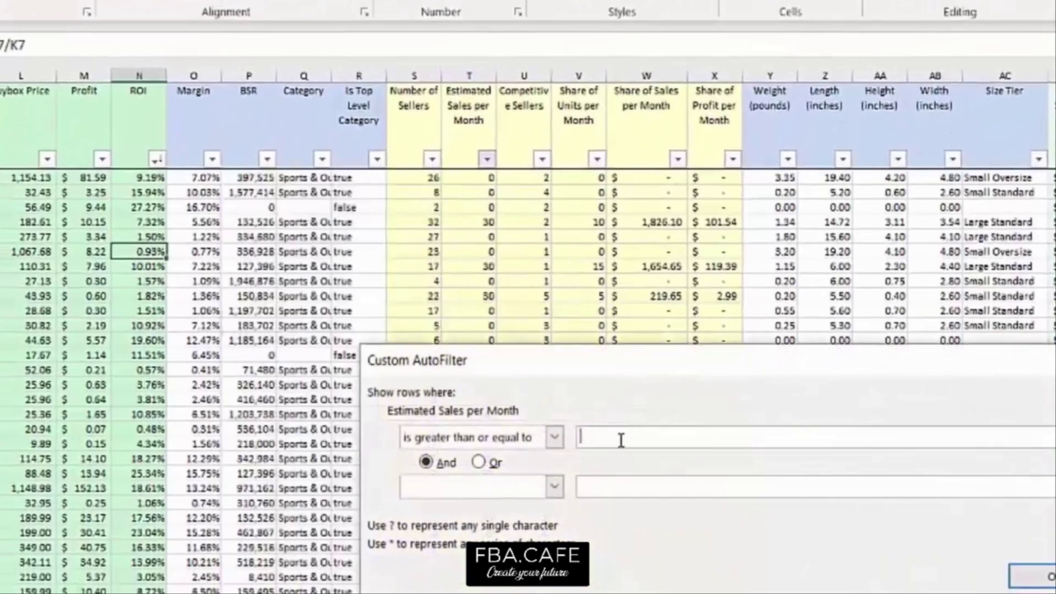
pyautogui.write('1')
pyautogui.click(1044, 584)
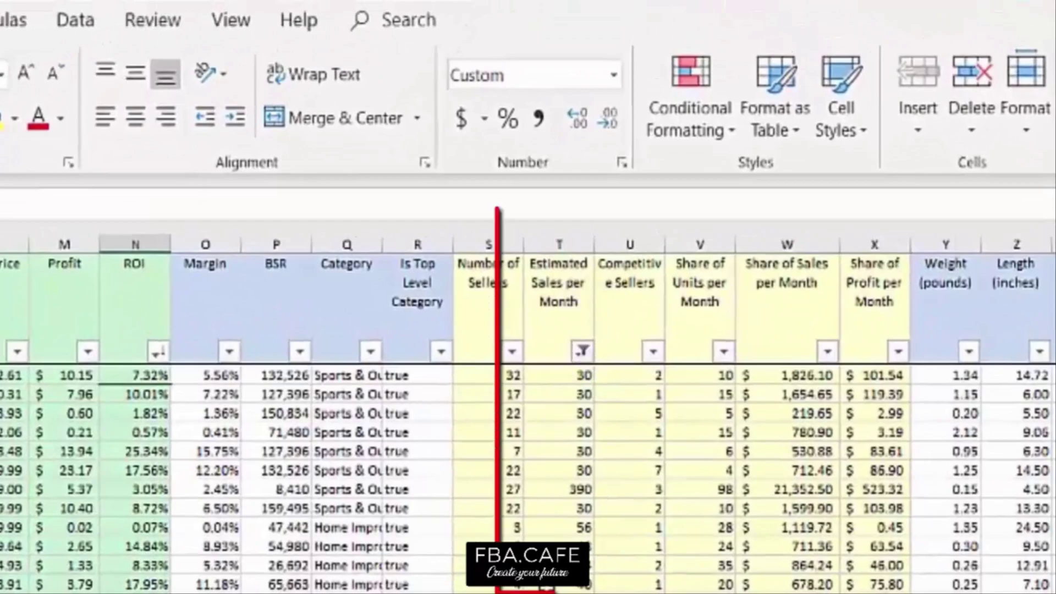
# Step: Sort the filtered product rows by Estimated Sales per Month from largest to smallest
pyautogui.scroll(-2, 571, 301)
pyautogui.scroll(-2, 570, 478)
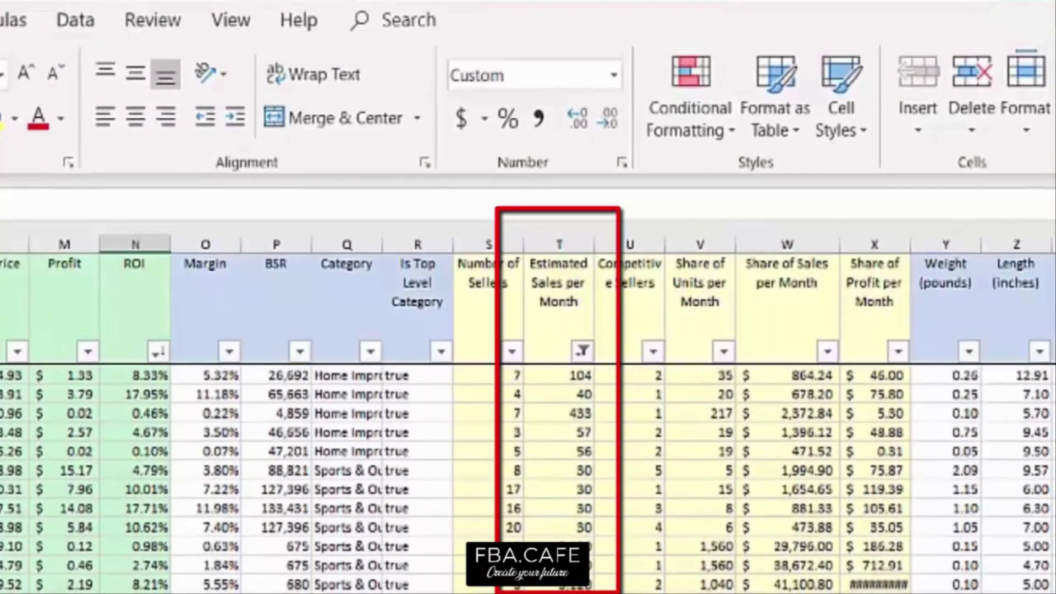
pyautogui.scroll(3, 580, 330)
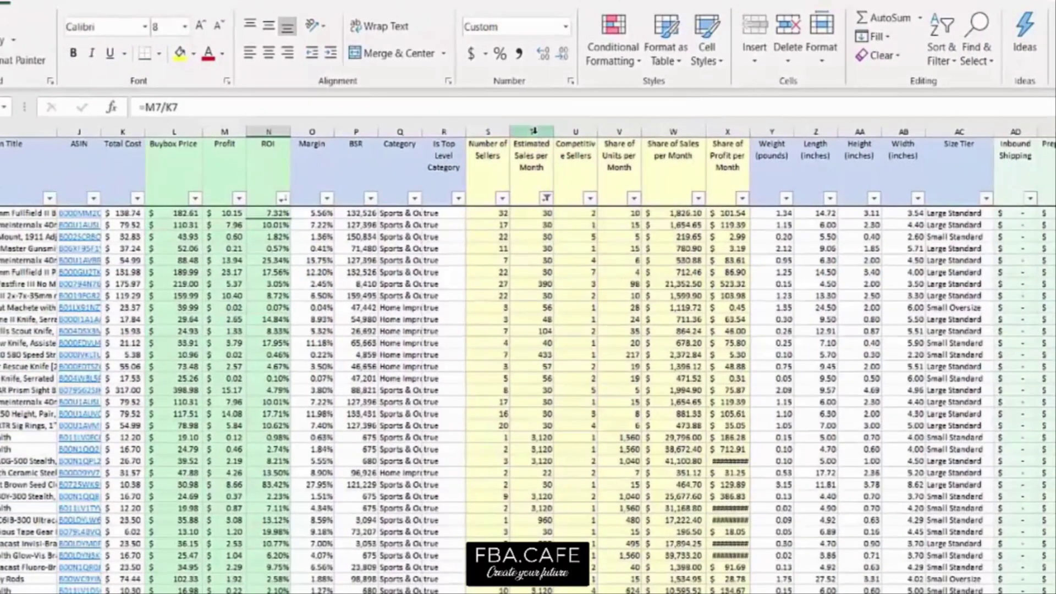
pyautogui.click(532, 135)
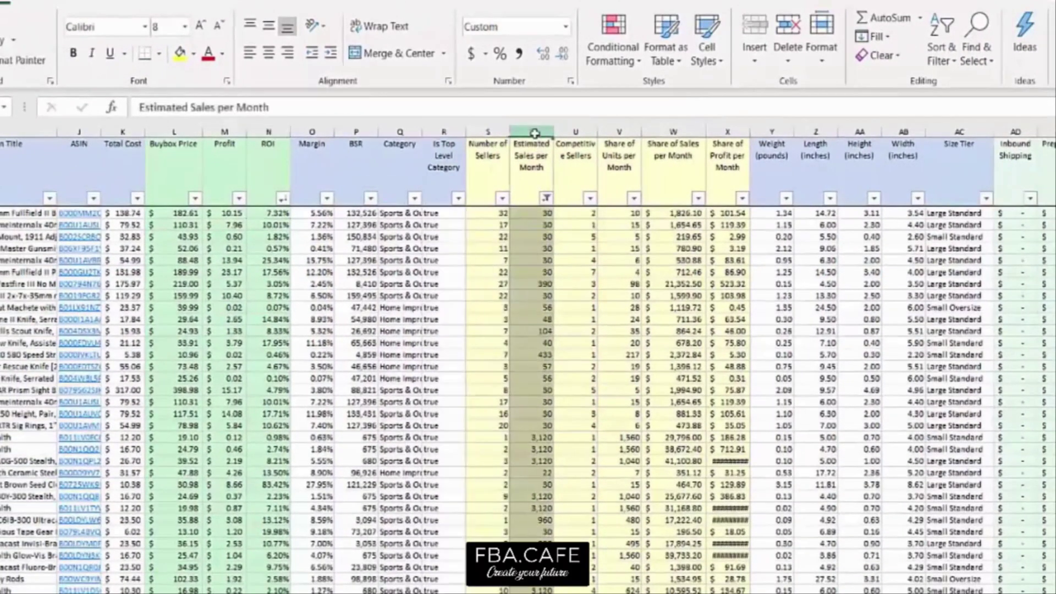
pyautogui.click(545, 198)
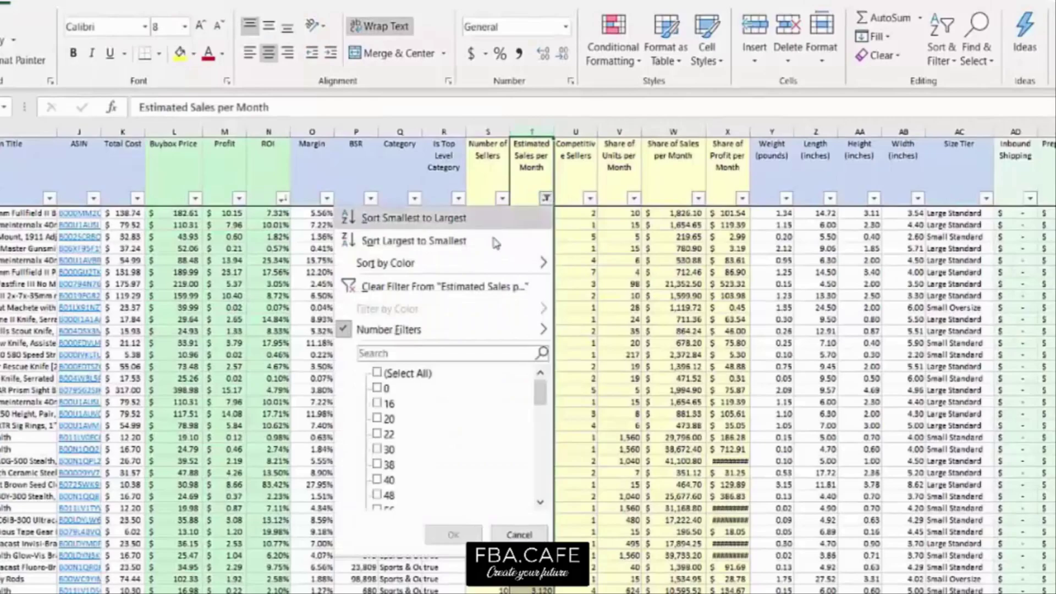
pyautogui.click(495, 241)
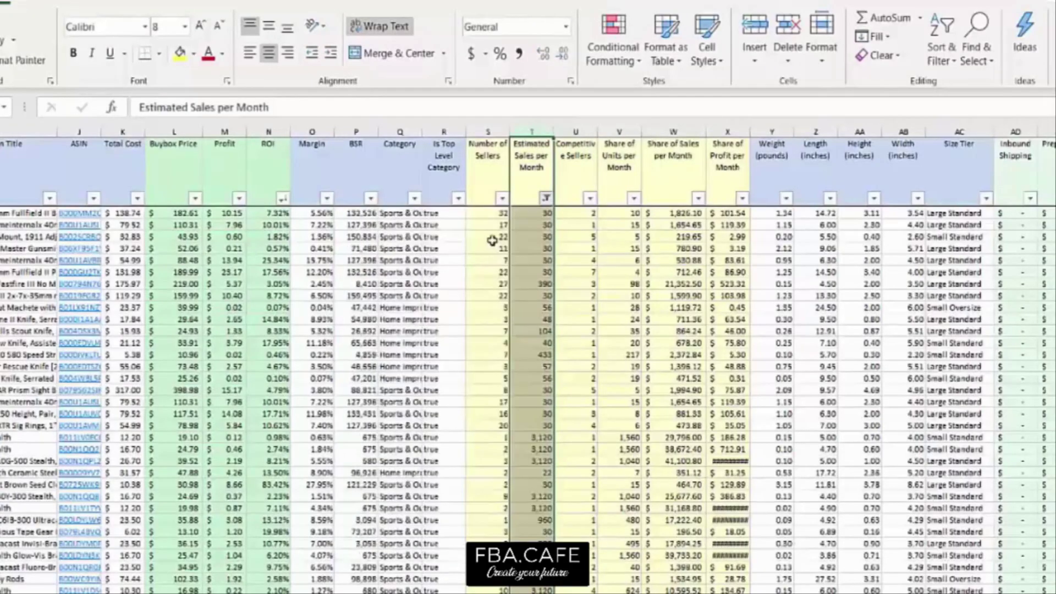
pyautogui.click(617, 308)
pyautogui.scroll(-10, 582, 377)
pyautogui.scroll(10, 571, 356)
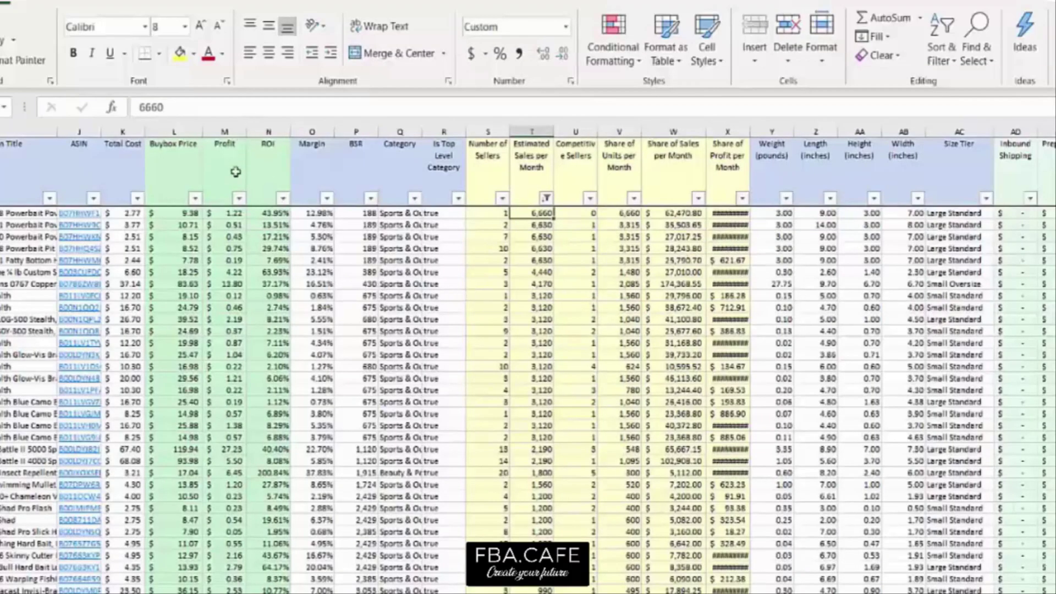
# Step: Filter the Profit column with a greater-than-or-equal-to condition on a minimum profit
pyautogui.click(239, 199)
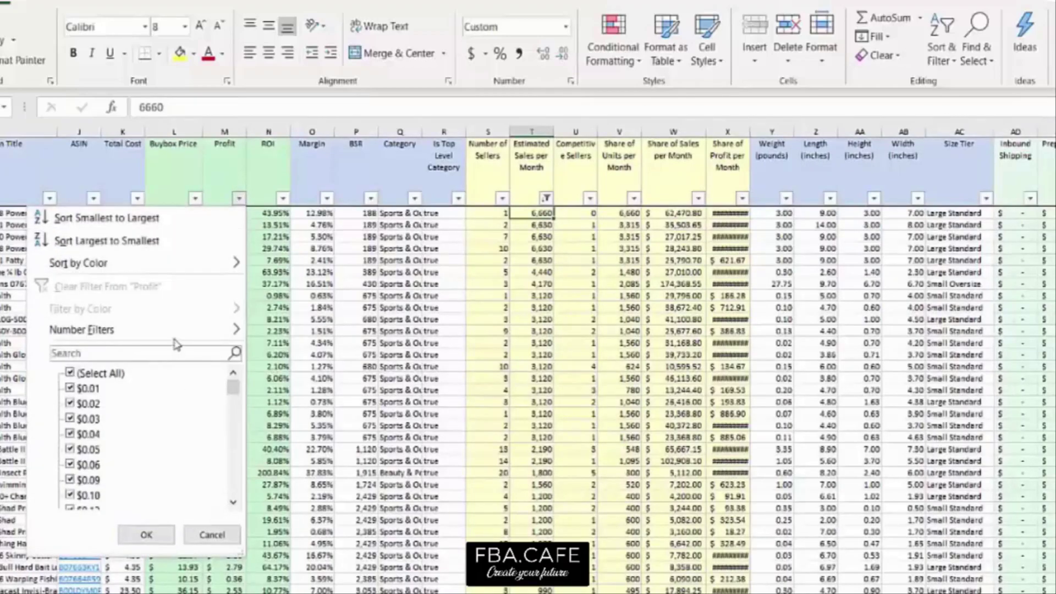
pyautogui.moveTo(171, 328)
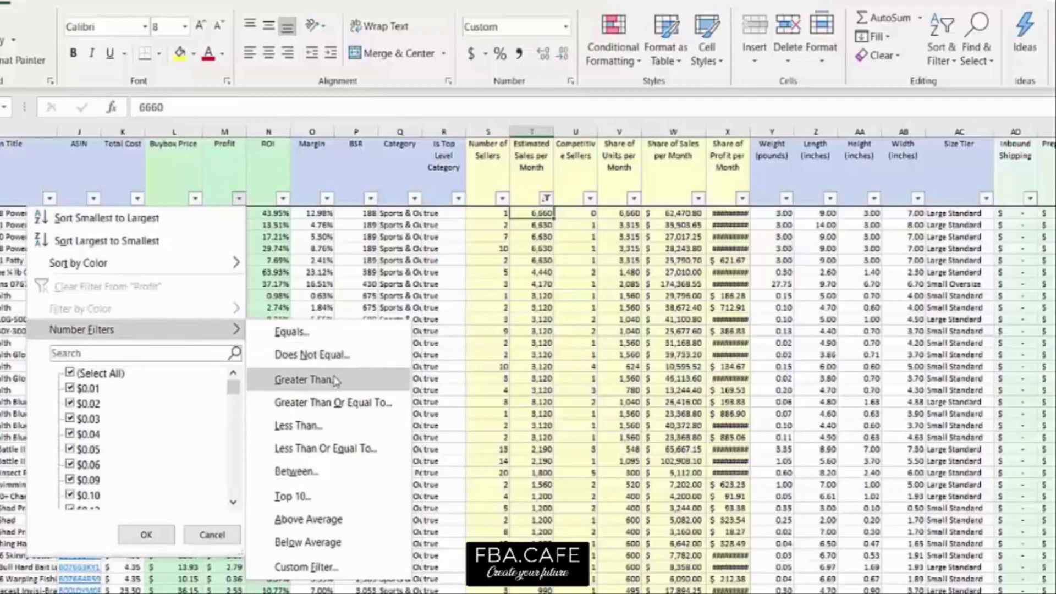
pyautogui.click(336, 404)
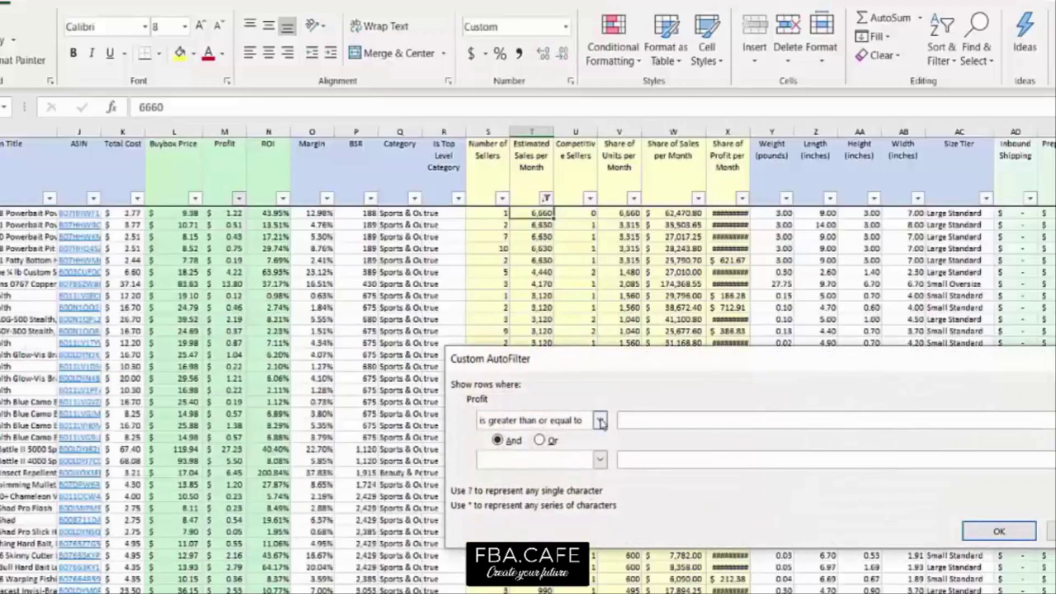
pyautogui.click(998, 531)
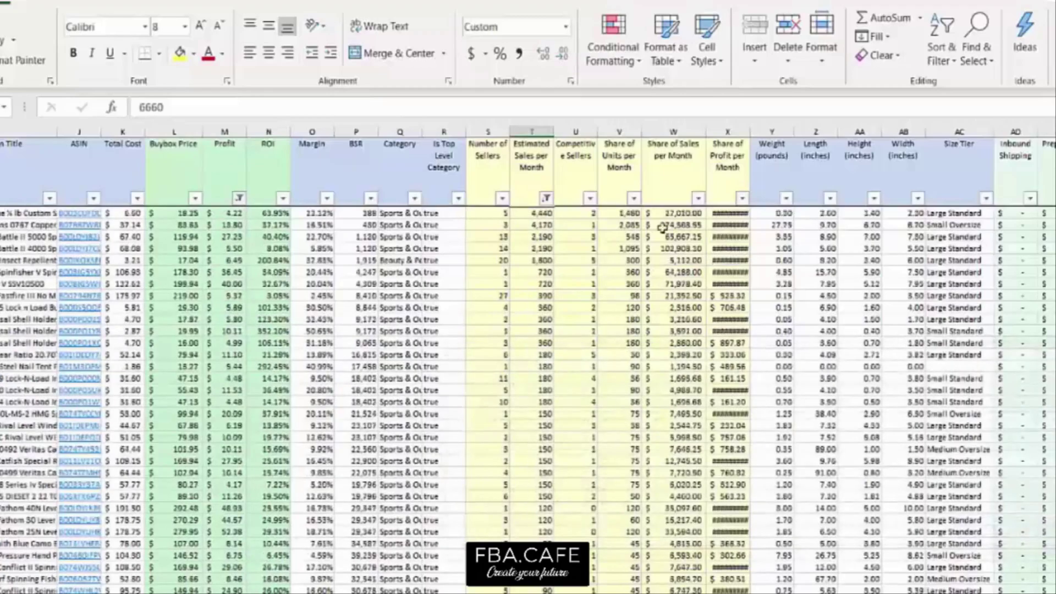
pyautogui.click(239, 198)
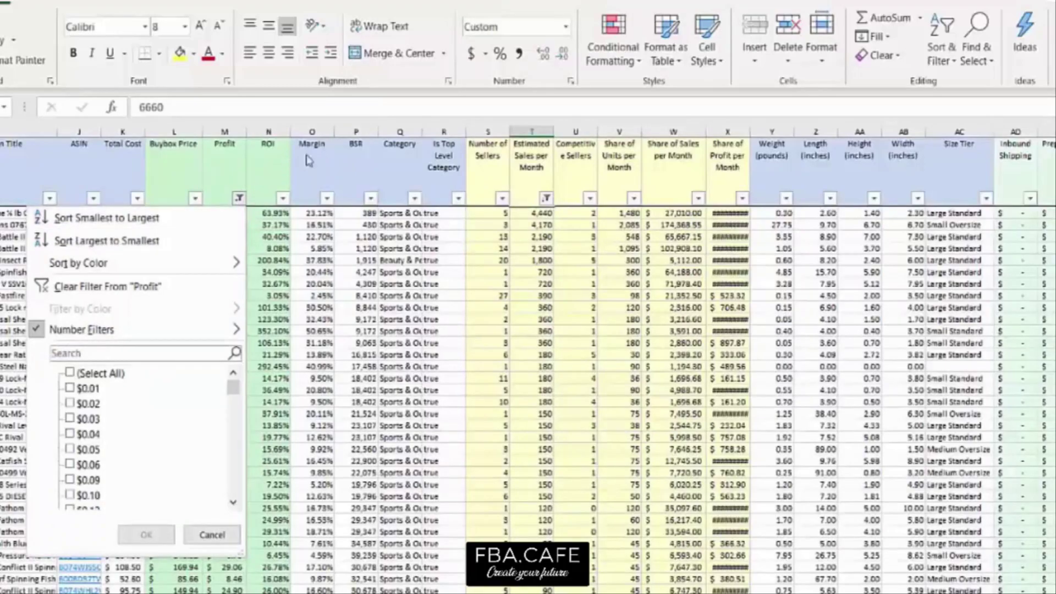
pyautogui.click(326, 105)
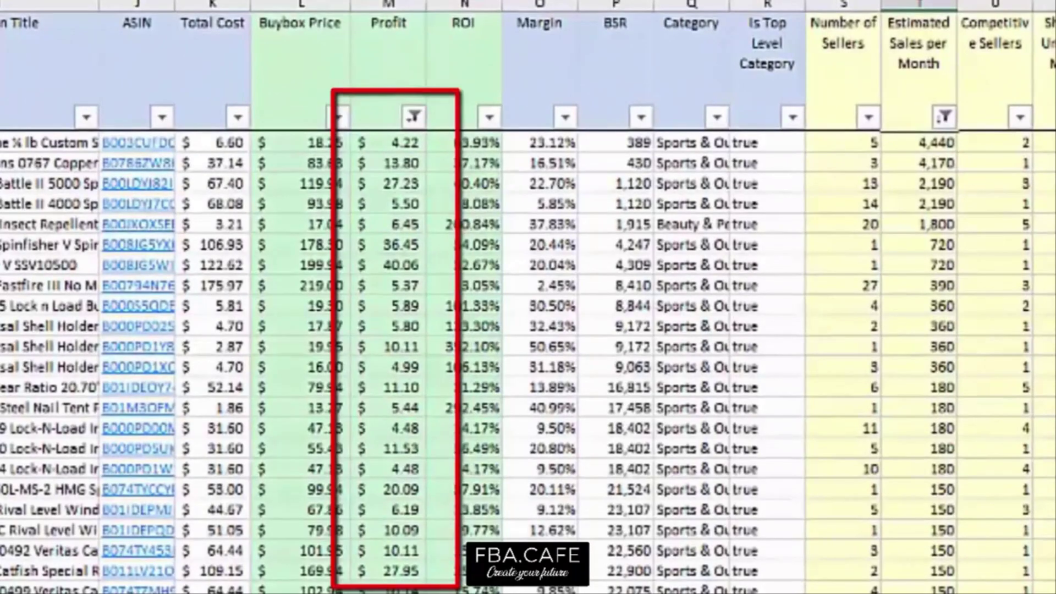
# Step: Check the remaining product rows and filter the Number of Sellers column to values greater than or equal to 3
pyautogui.scroll(-13, 528, 358)
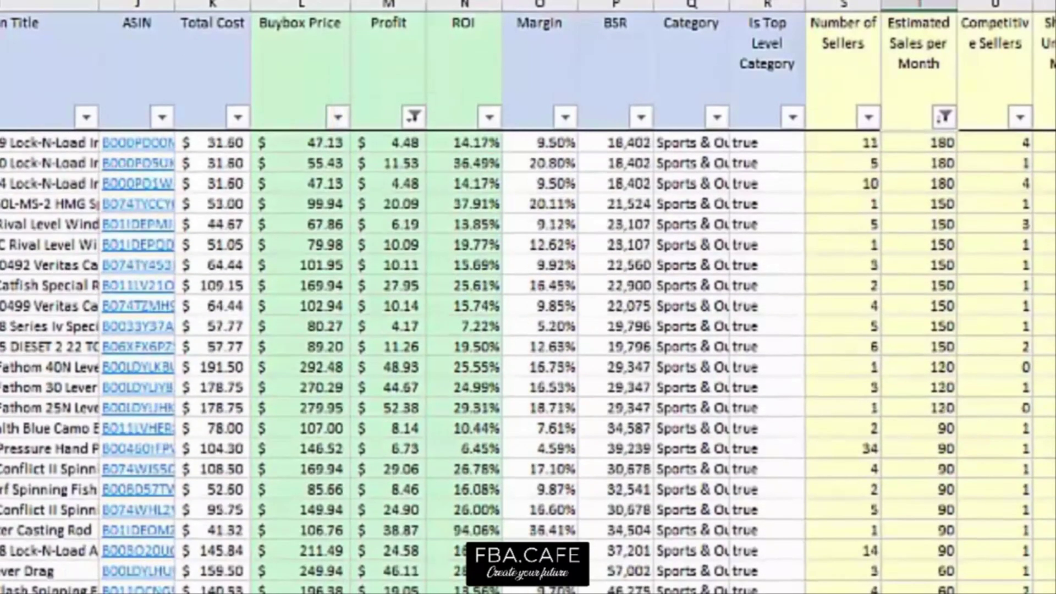
pyautogui.scroll(-6, 527, 358)
pyautogui.scroll(16, 528, 357)
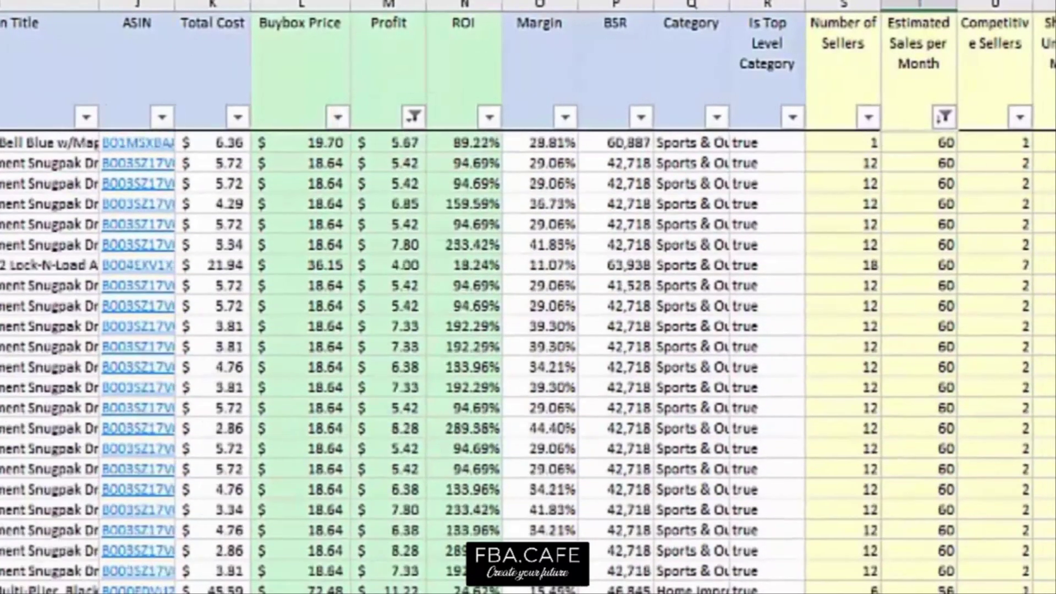
pyautogui.scroll(4, 528, 357)
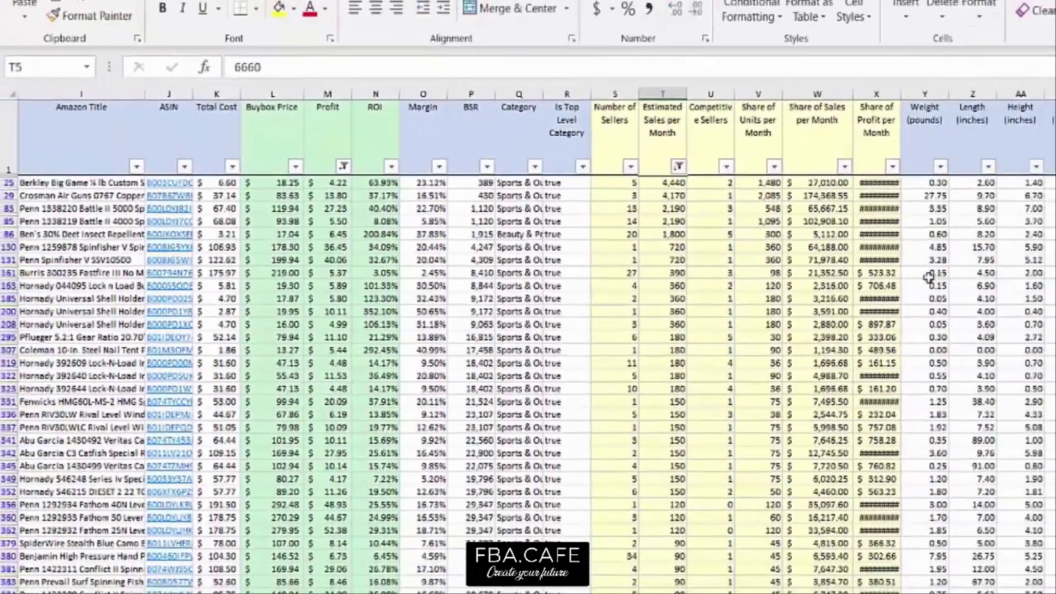
pyautogui.click(630, 167)
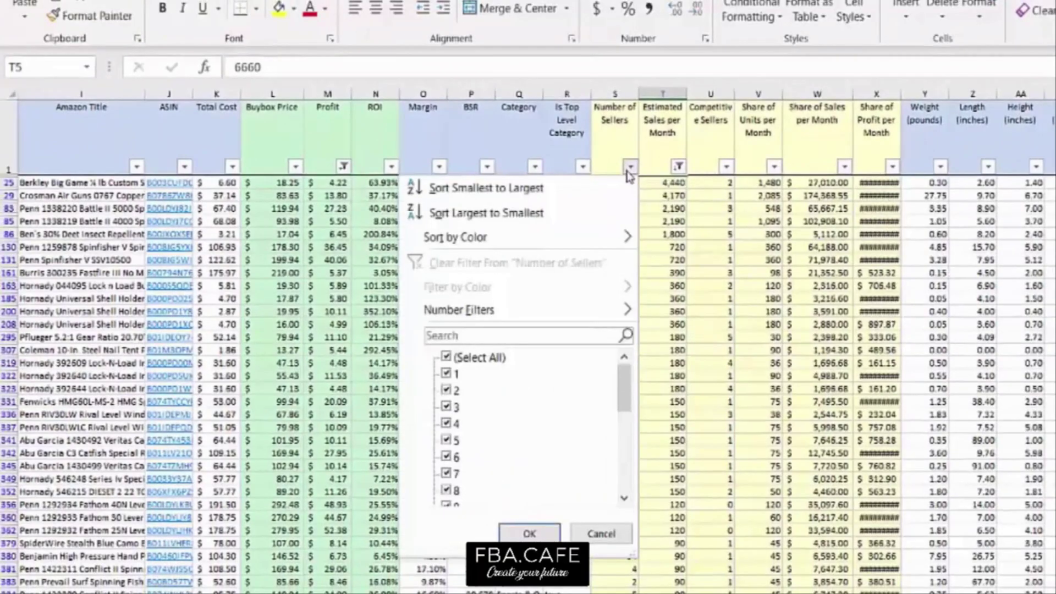
pyautogui.moveTo(605, 309)
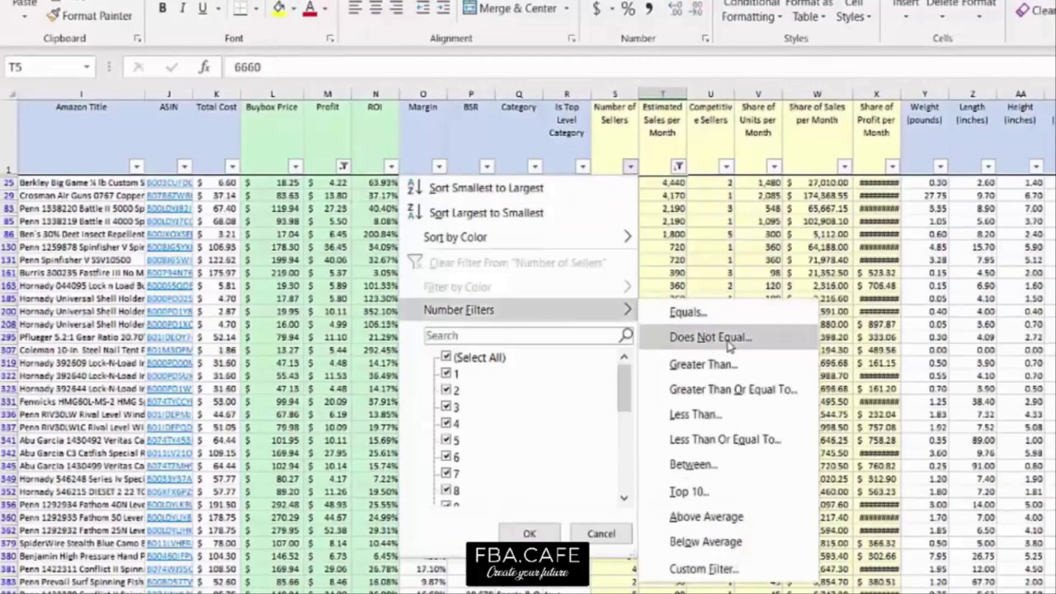
pyautogui.click(729, 389)
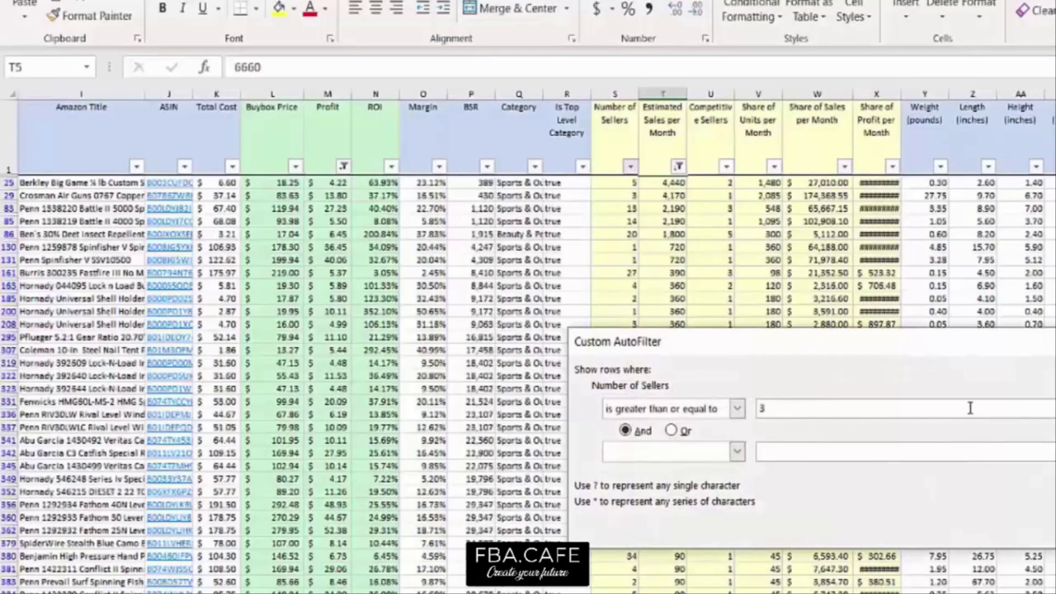
pyautogui.press('Return')
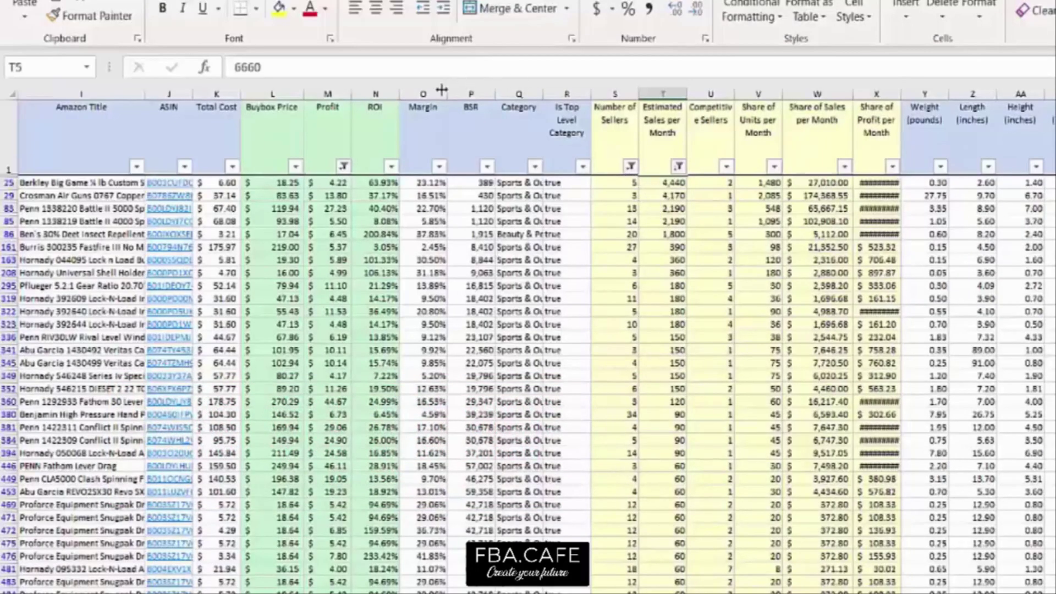
# Step: Filter the Margin column with a greater-than-or-equal-to condition on a minimum margin entered as a decimal
pyautogui.click(440, 168)
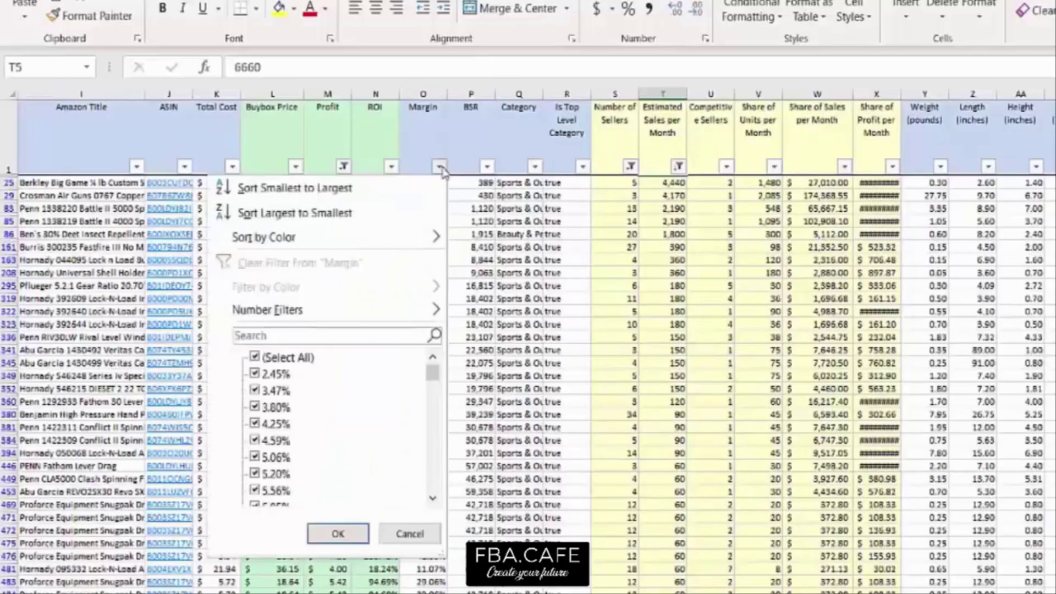
pyautogui.moveTo(420, 309)
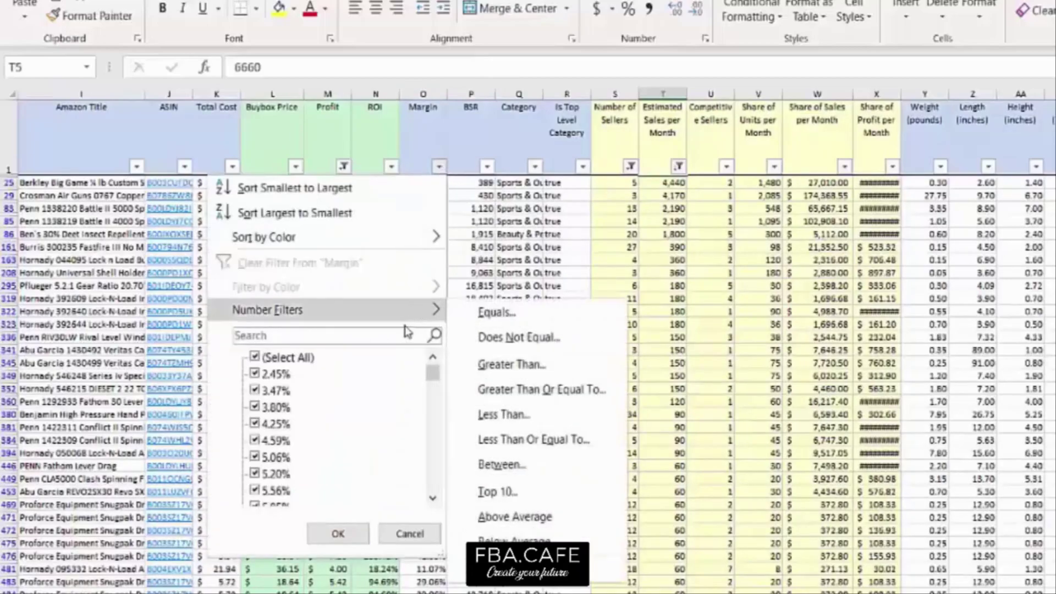
pyautogui.click(541, 390)
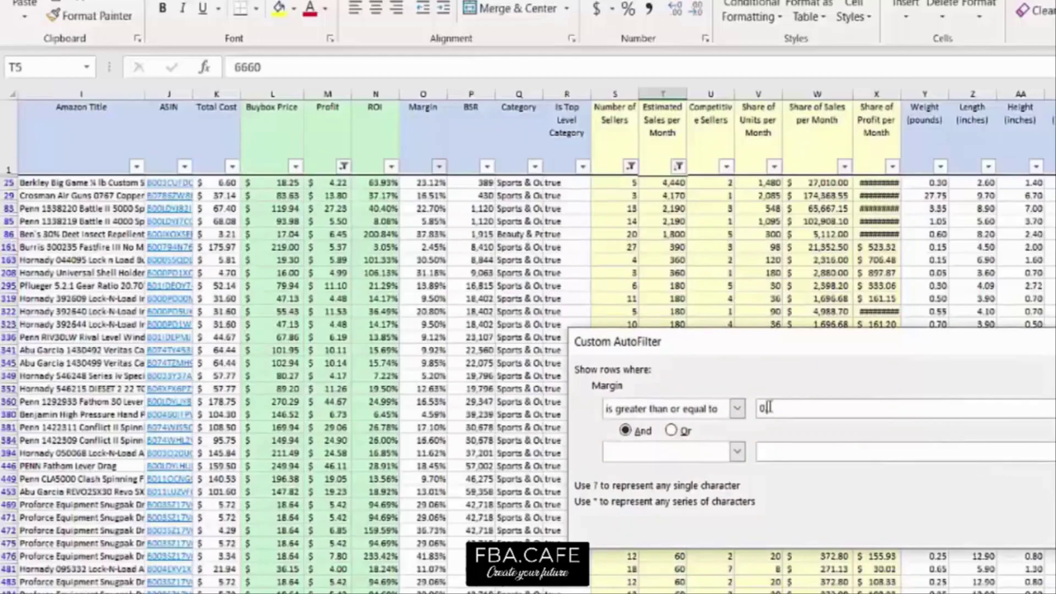
pyautogui.press('Return')
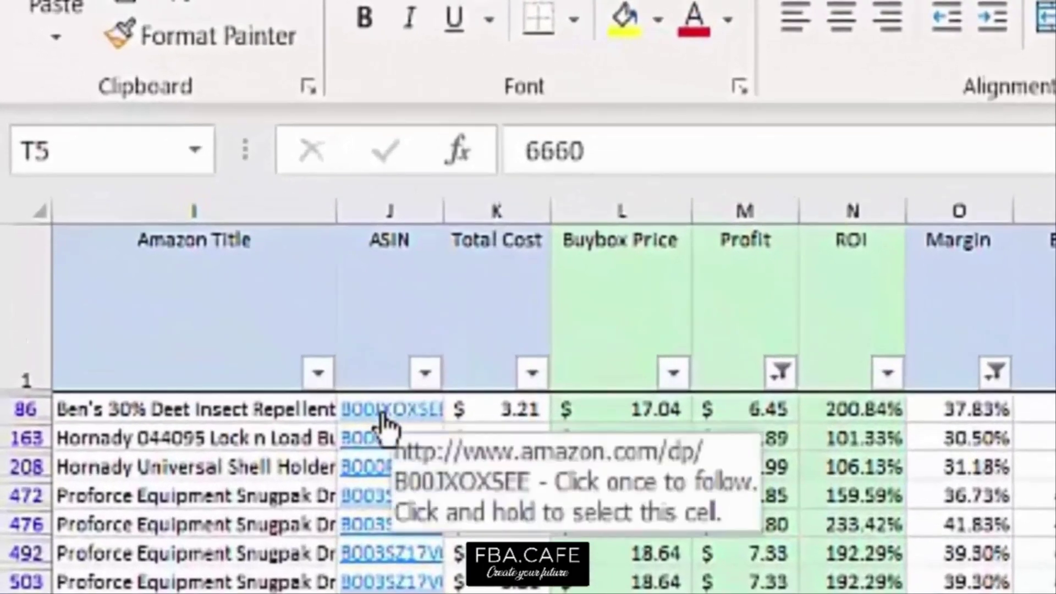
# Step: Open the Amazon page of Ben's 30% Deet Insect Repellent from its ASIN link and check its sales estimates in Jungle Scout
pyautogui.click(385, 424)
pyautogui.click(385, 423)
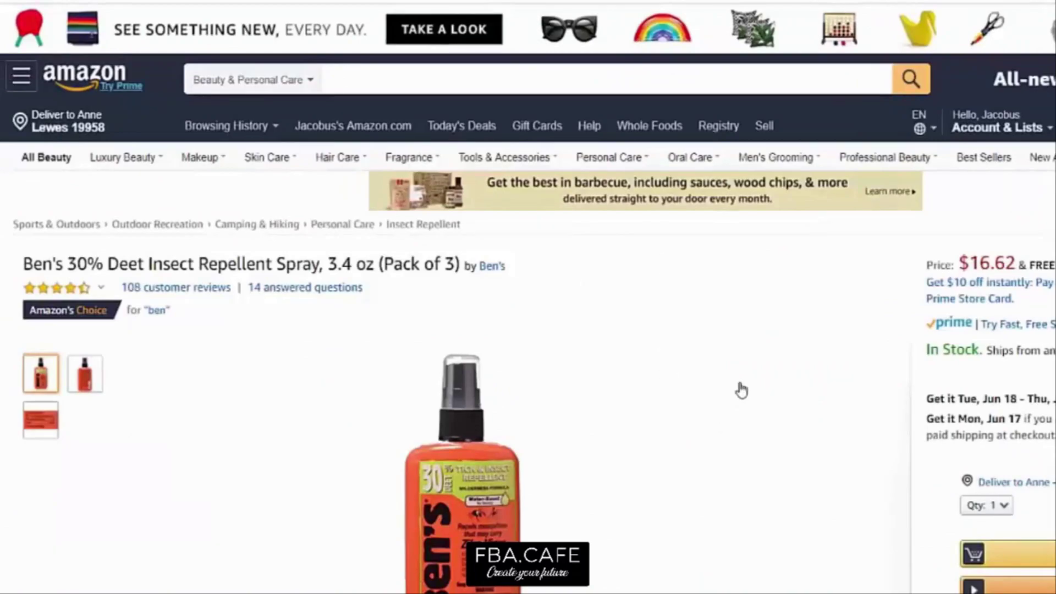
pyautogui.scroll(-8, 740, 389)
pyautogui.scroll(8, 528, 297)
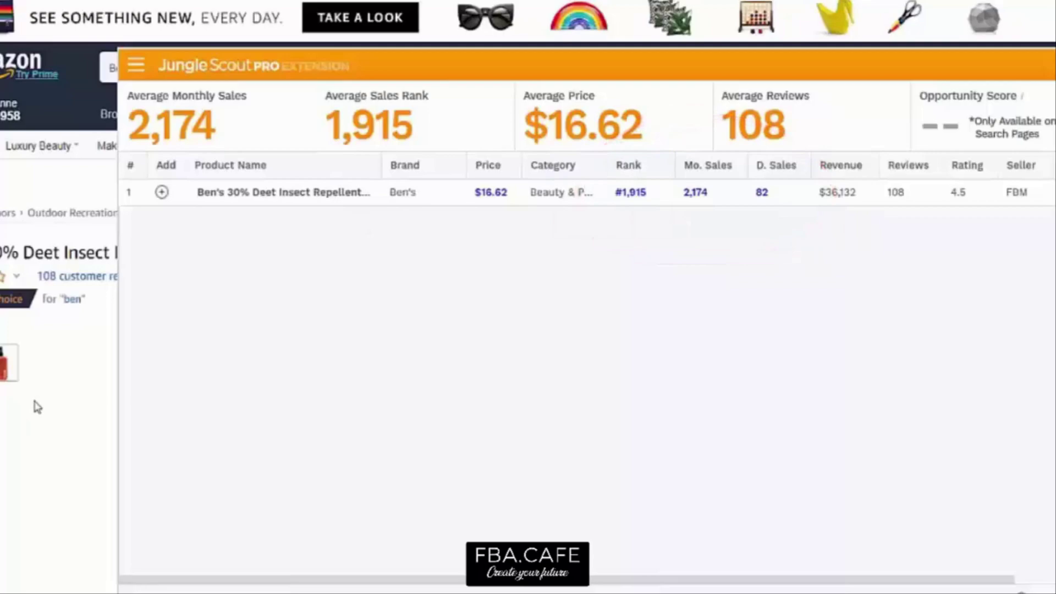
pyautogui.click(1054, 65)
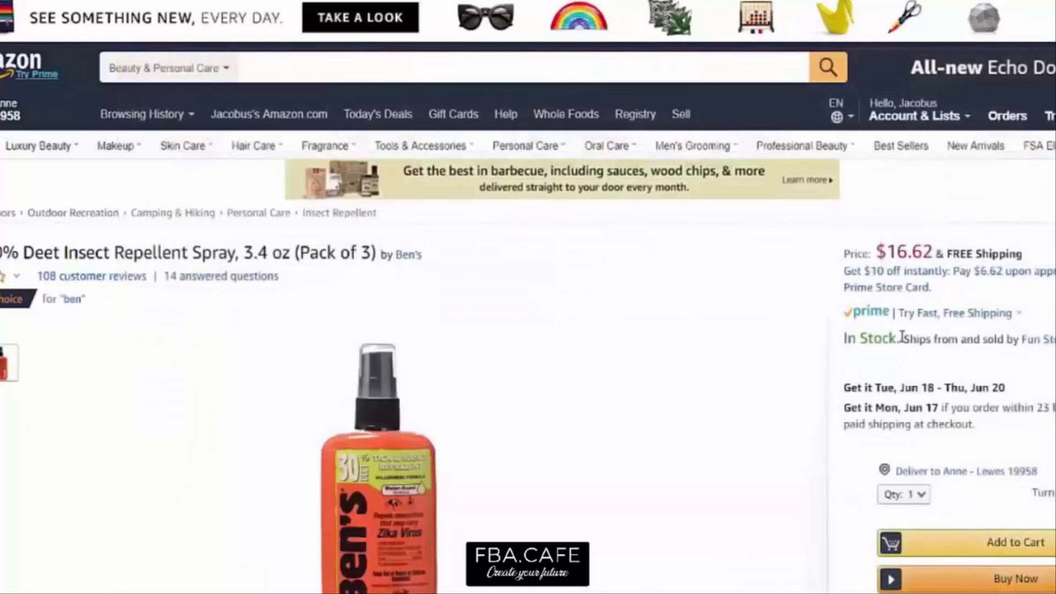
# Step: Open the offers list for Ben's 30% Deet Insect Repellent Spray and compare the sellers' prices and fulfillment methods
pyautogui.scroll(-3, 527, 297)
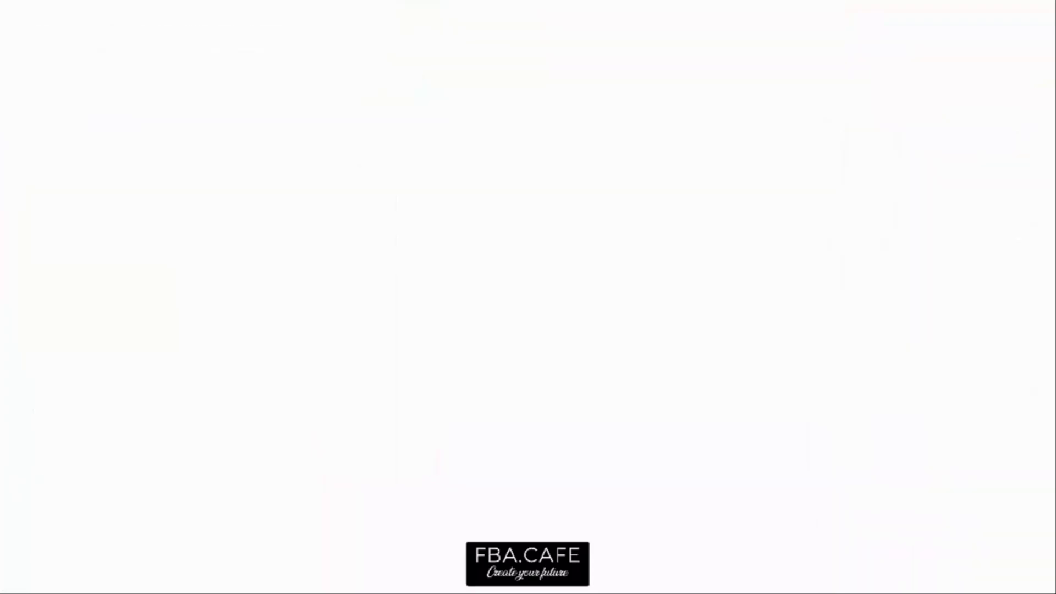
pyautogui.scroll(-6, 1045, 342)
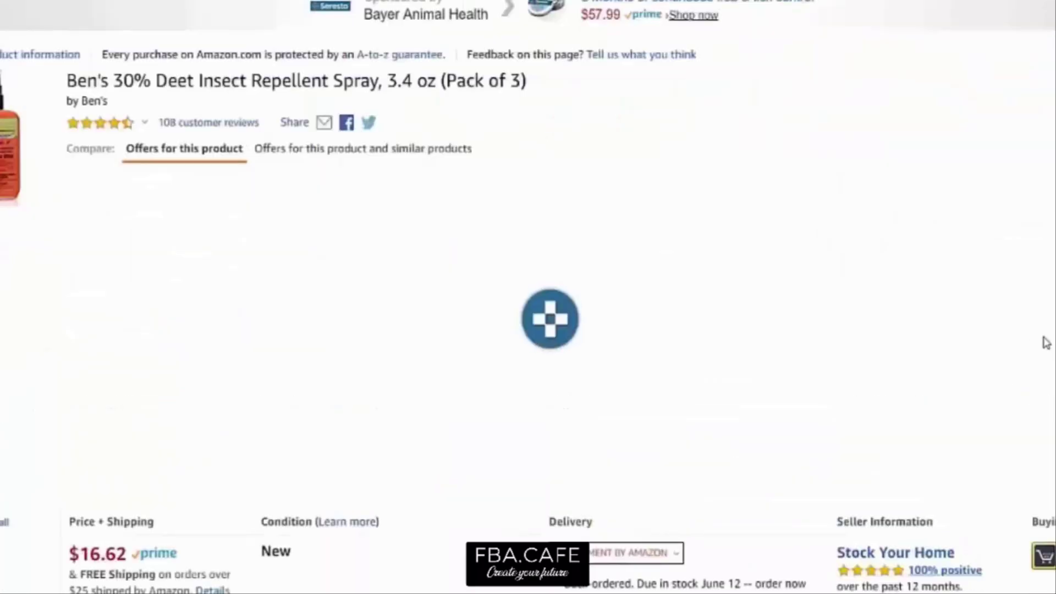
pyautogui.scroll(-3, 528, 297)
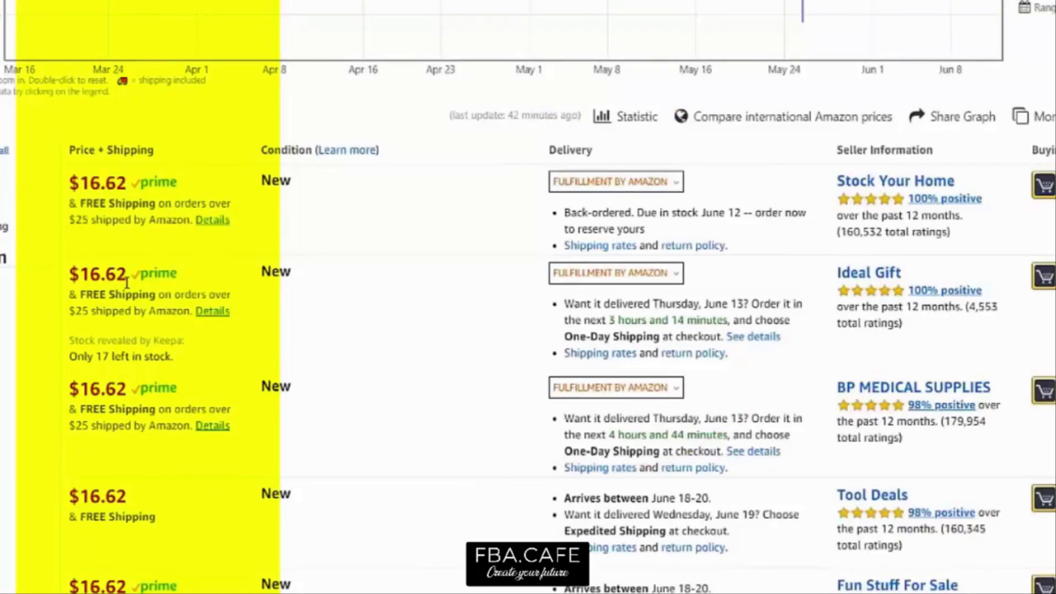
pyautogui.scroll(-8, 249, 358)
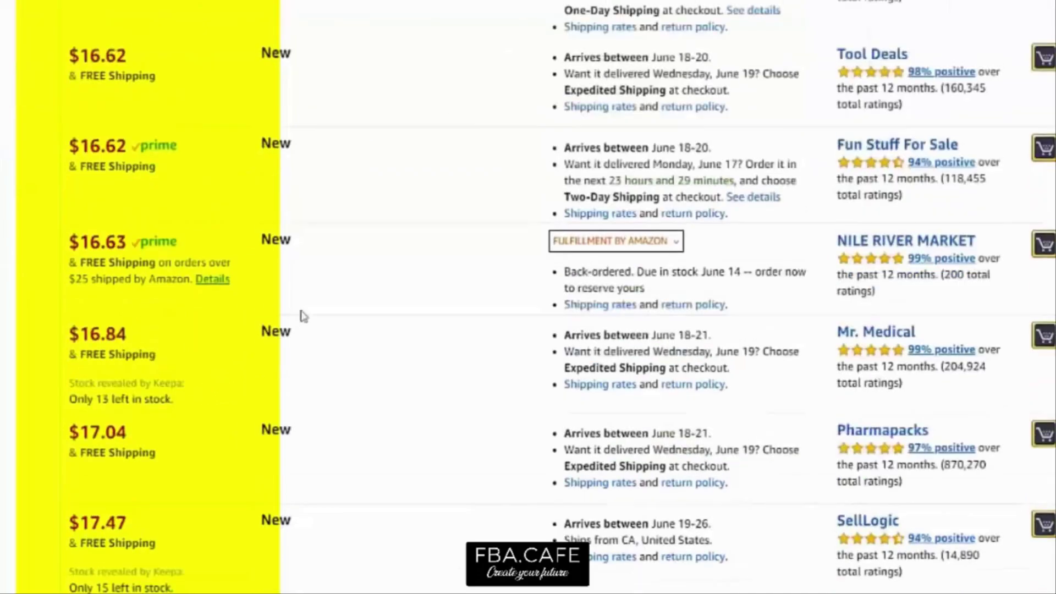
# Step: Examine the Keepa price history of the insect repellent for its price dips and its usual selling price
pyautogui.scroll(2, 249, 323)
pyautogui.scroll(10, 143, 309)
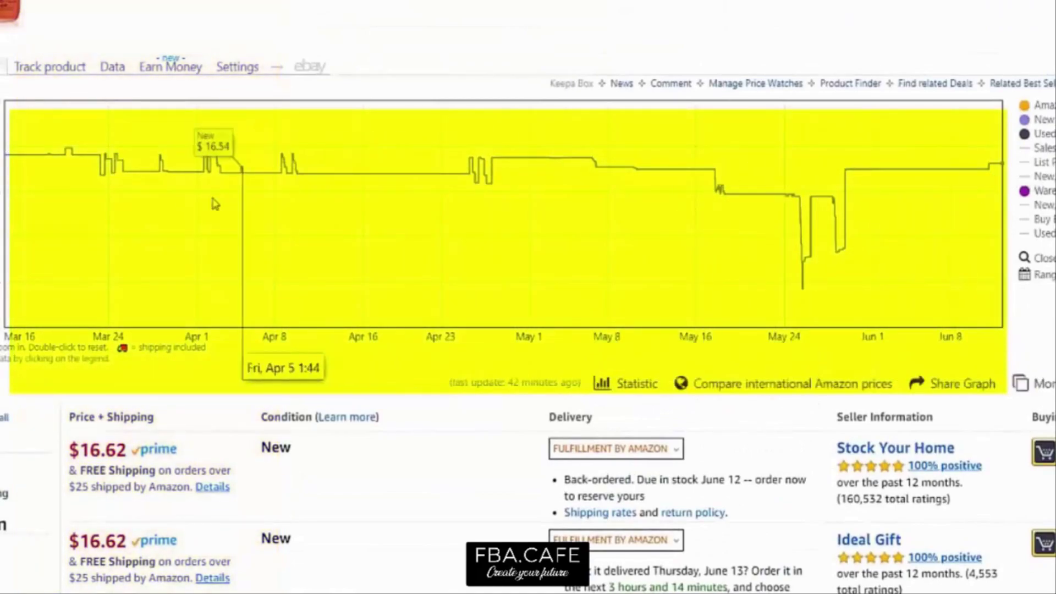
pyautogui.scroll(2, 825, 183)
pyautogui.scroll(-2, 813, 172)
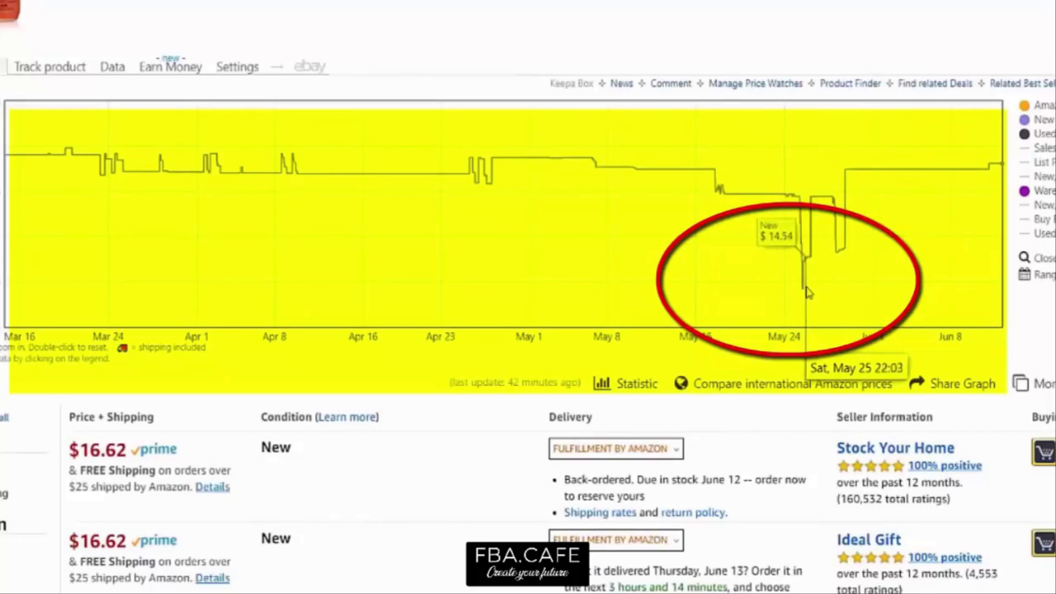
pyautogui.scroll(-5, 918, 213)
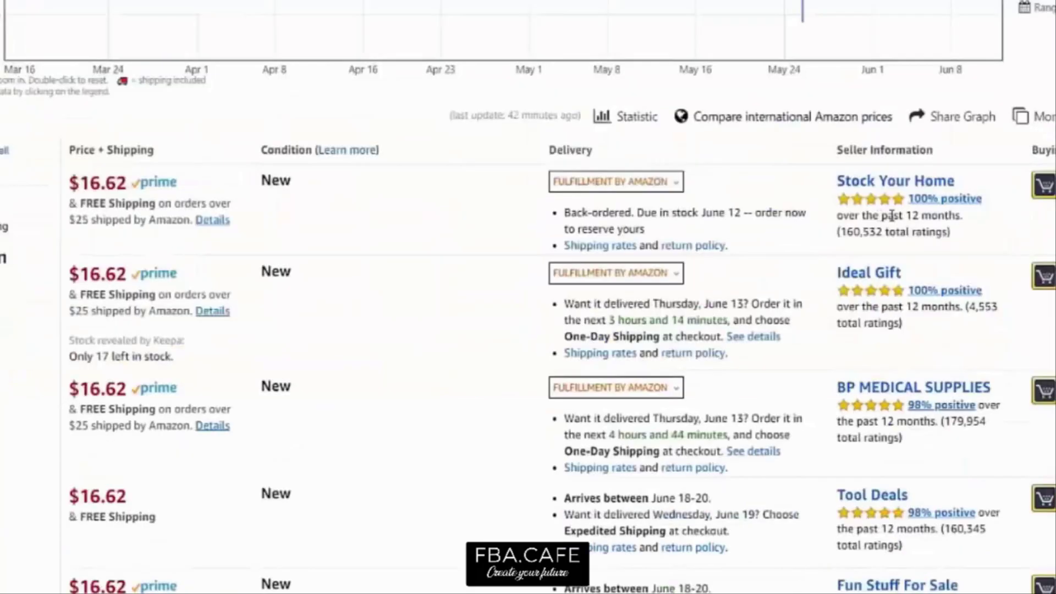
pyautogui.scroll(6, 917, 214)
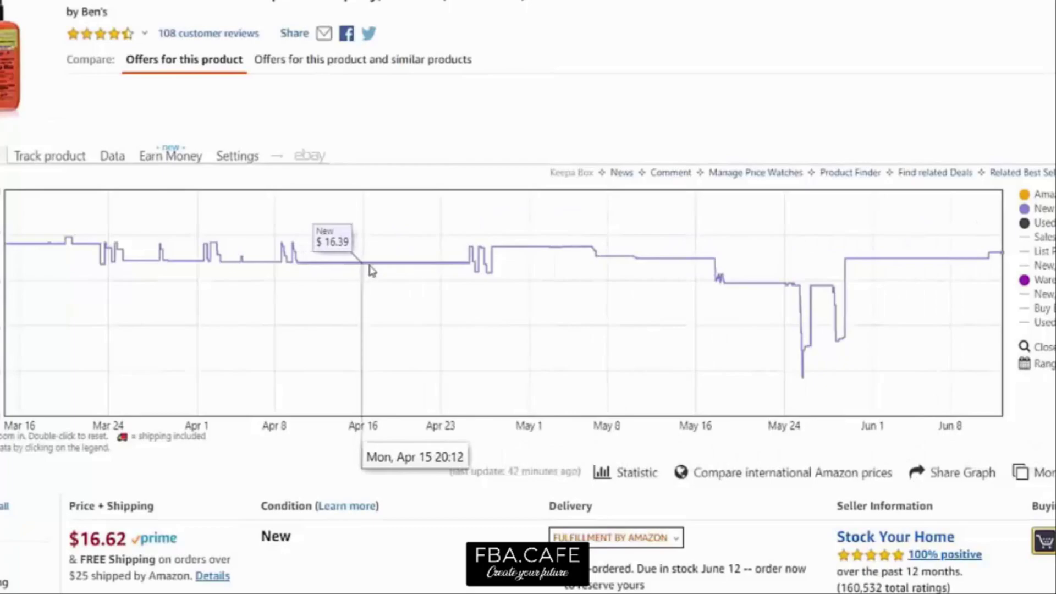
pyautogui.scroll(-6, 407, 271)
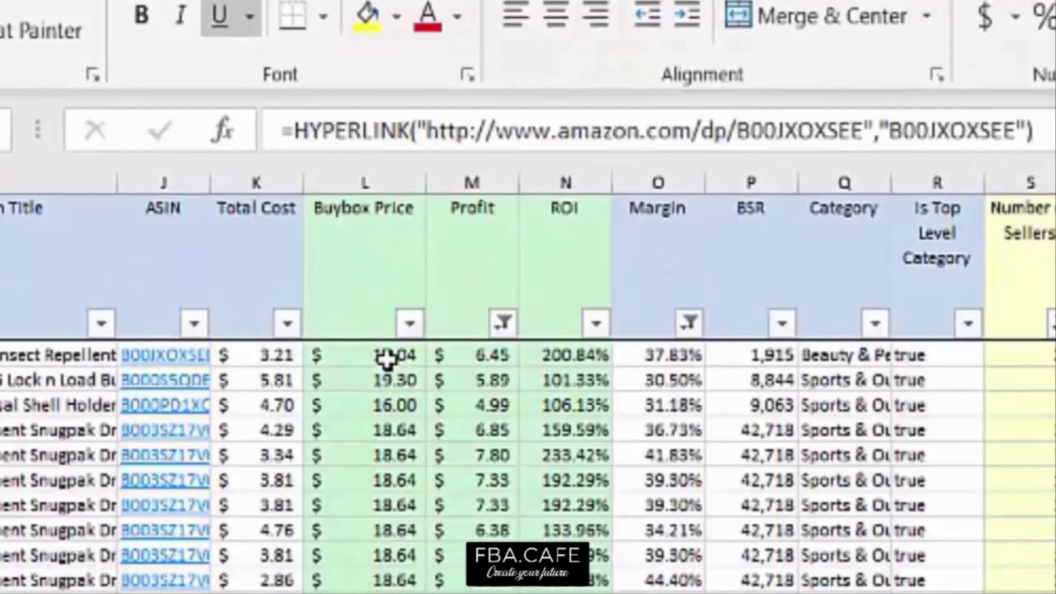
# Step: Switch to Excel and set the Buybox Price of Ben's 30% Deet Insect Repellent to 16.39
pyautogui.click(388, 358)
pyautogui.write('16.39')
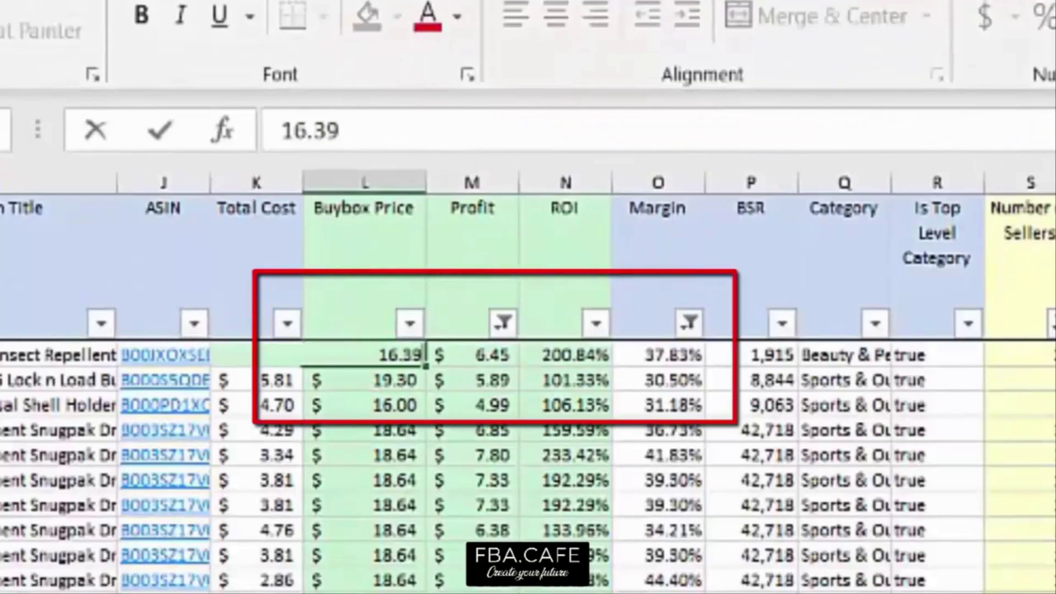
pyautogui.press('Return')
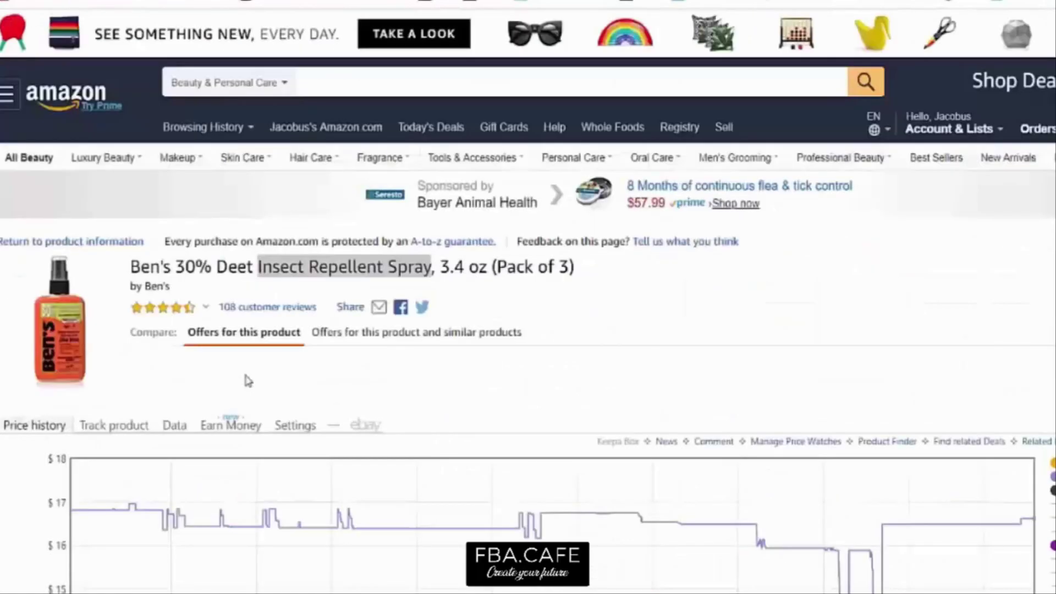
# Step: Return to the Amazon offers page, highlight "Insect Repellent Spray" in the title, and review the price history against the seller offers
pyautogui.moveTo(258, 267); pyautogui.dragTo(400, 269)
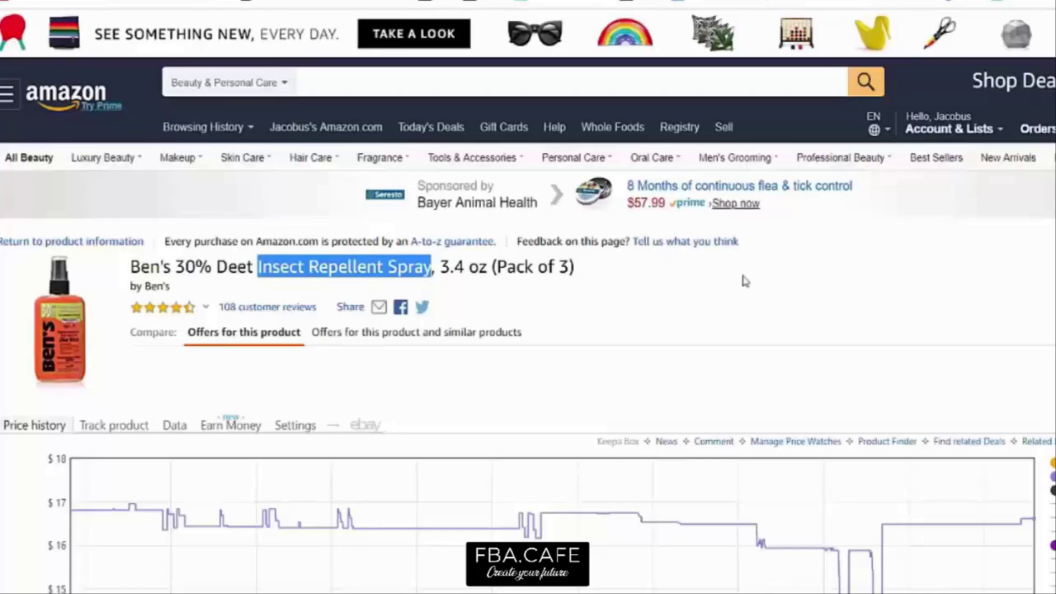
pyautogui.moveTo(283, 260); pyautogui.dragTo(432, 267)
pyautogui.scroll(-2, 715, 306)
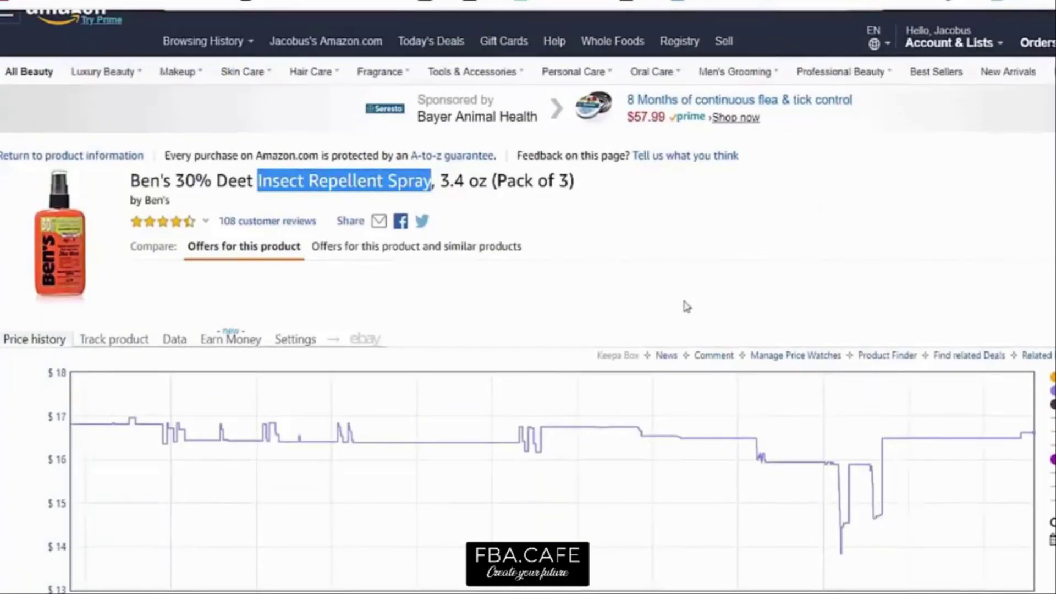
pyautogui.scroll(-3, 784, 283)
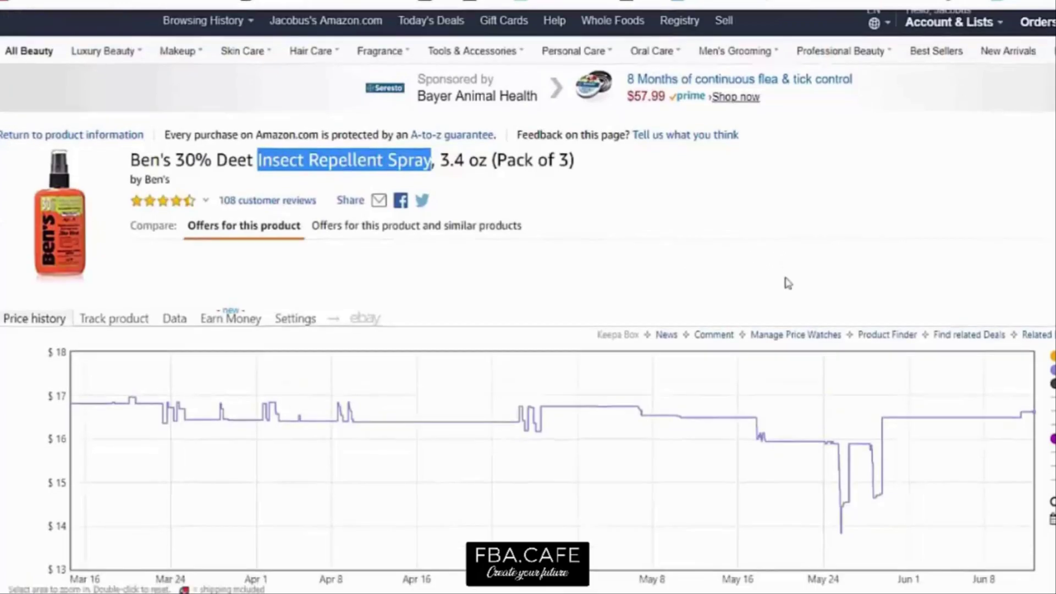
pyautogui.scroll(2, 716, 314)
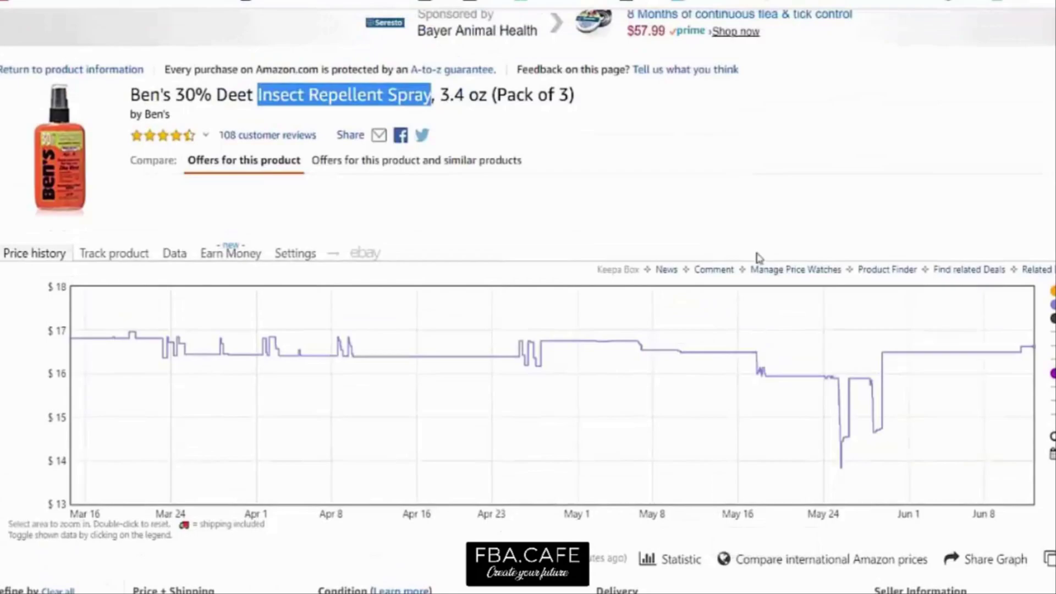
pyautogui.scroll(-6, 732, 291)
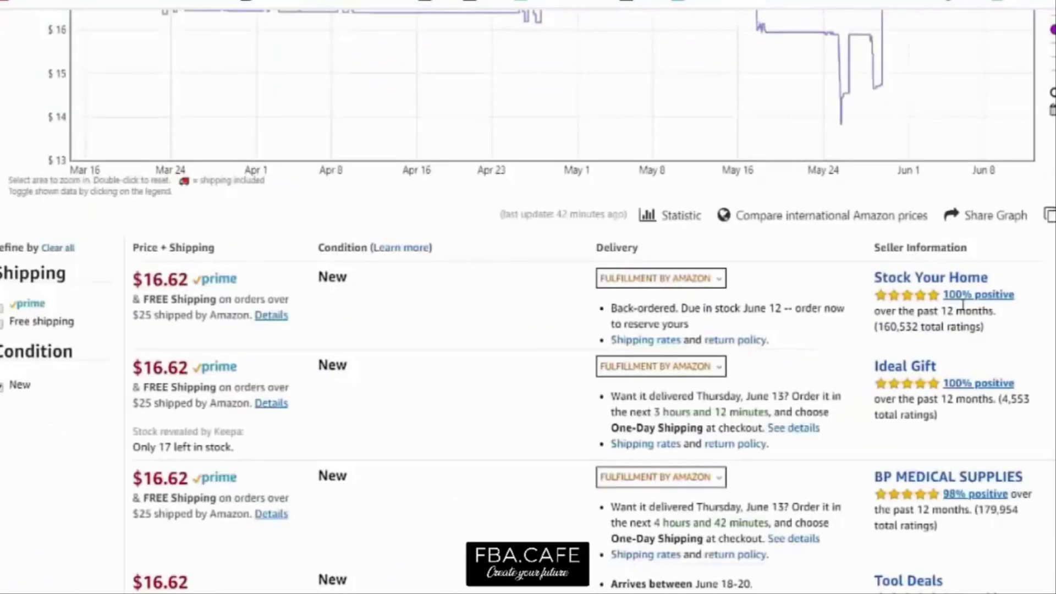
pyautogui.scroll(5, 878, 357)
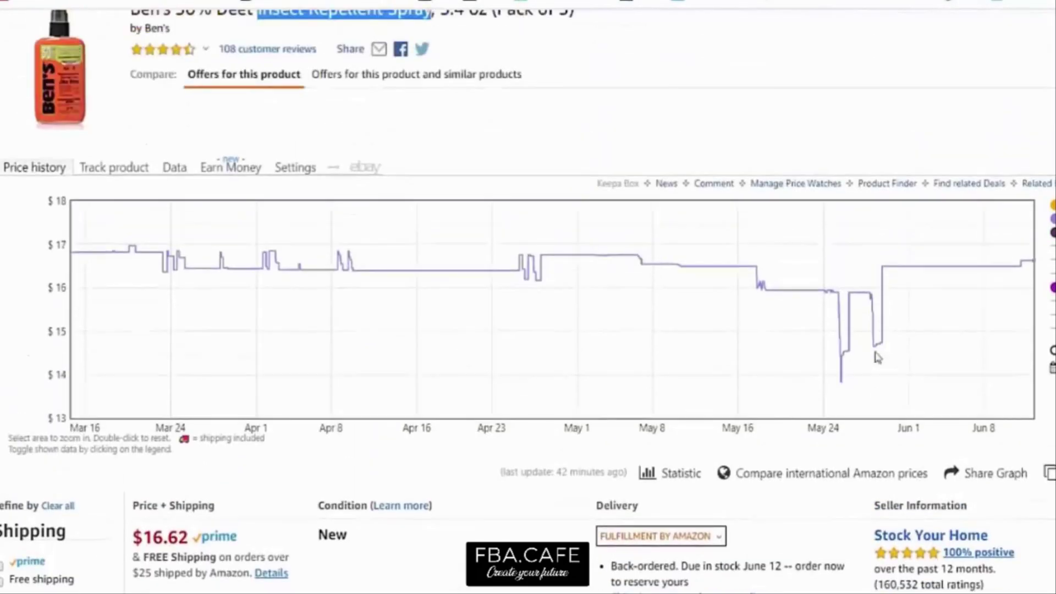
pyautogui.moveTo(878, 357)
pyautogui.scroll(2, 876, 355)
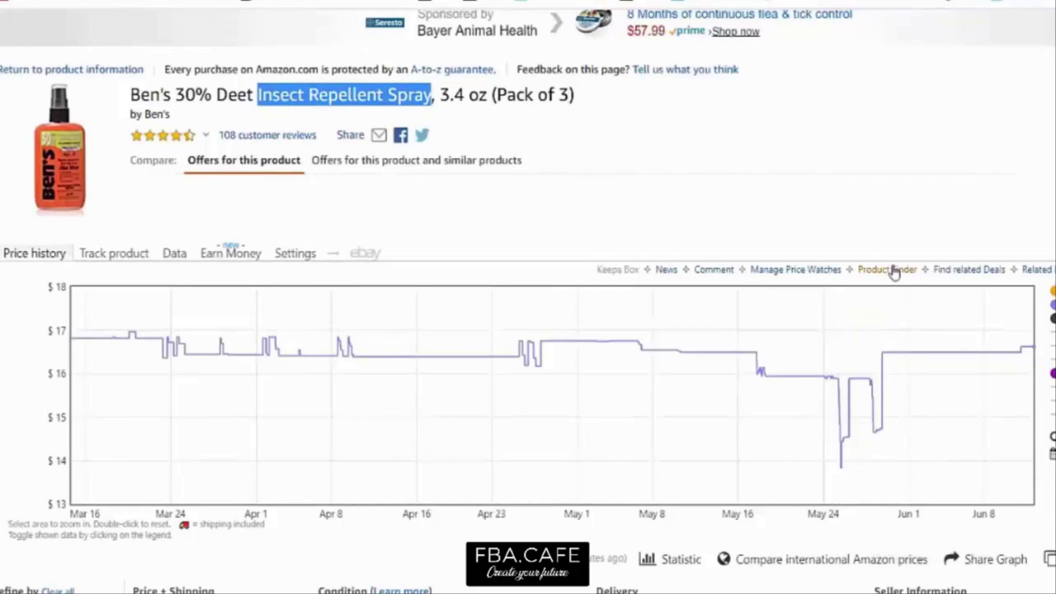
pyautogui.scroll(2, 892, 271)
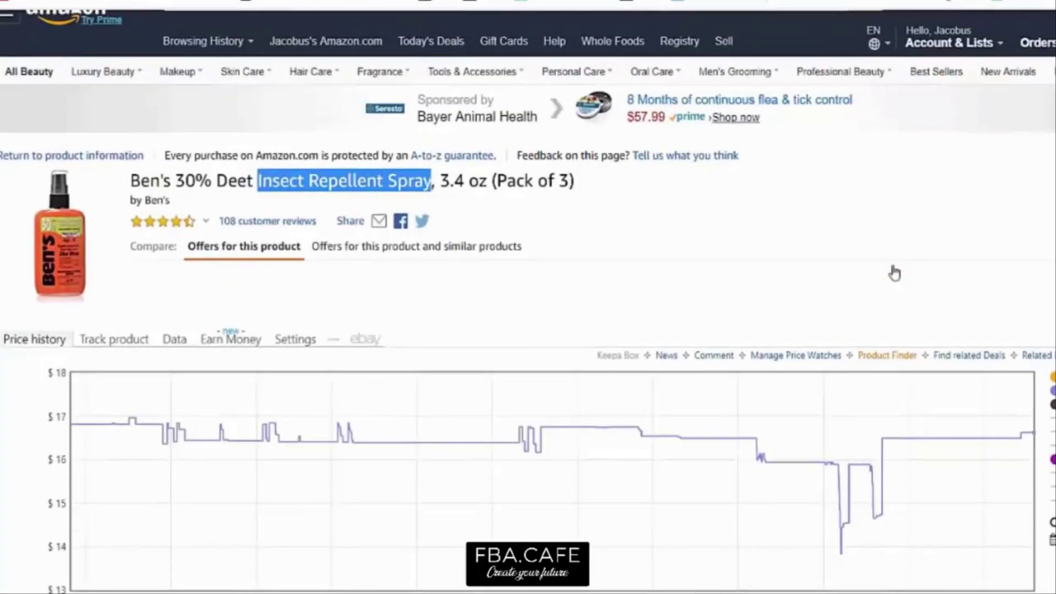
# Step: Switch to Excel and filter the Buybox Price column to values less than or equal to 100
pyautogui.hotkey('alt', 'Tab')
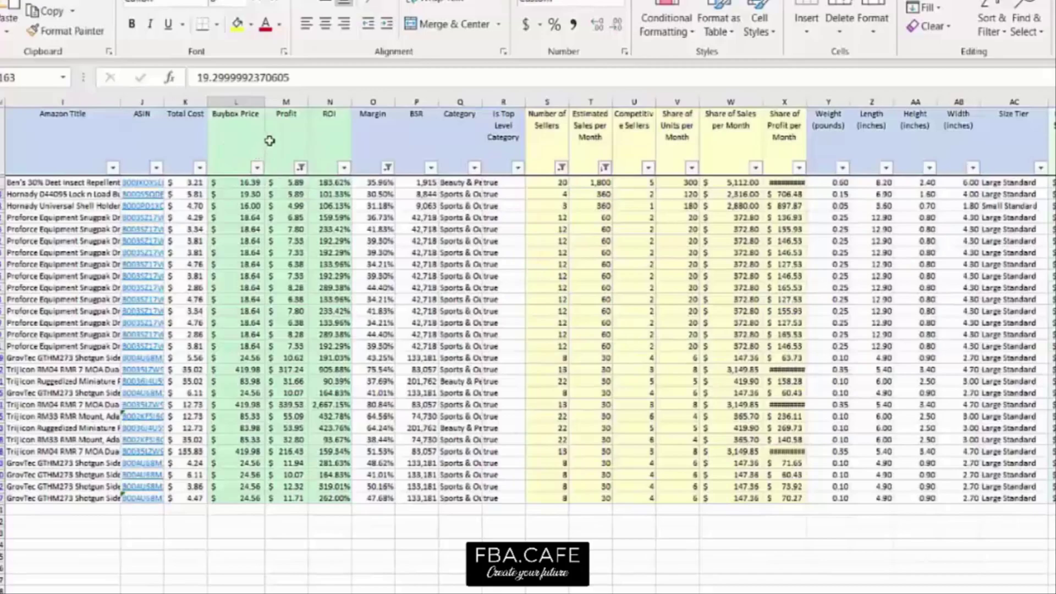
pyautogui.click(257, 168)
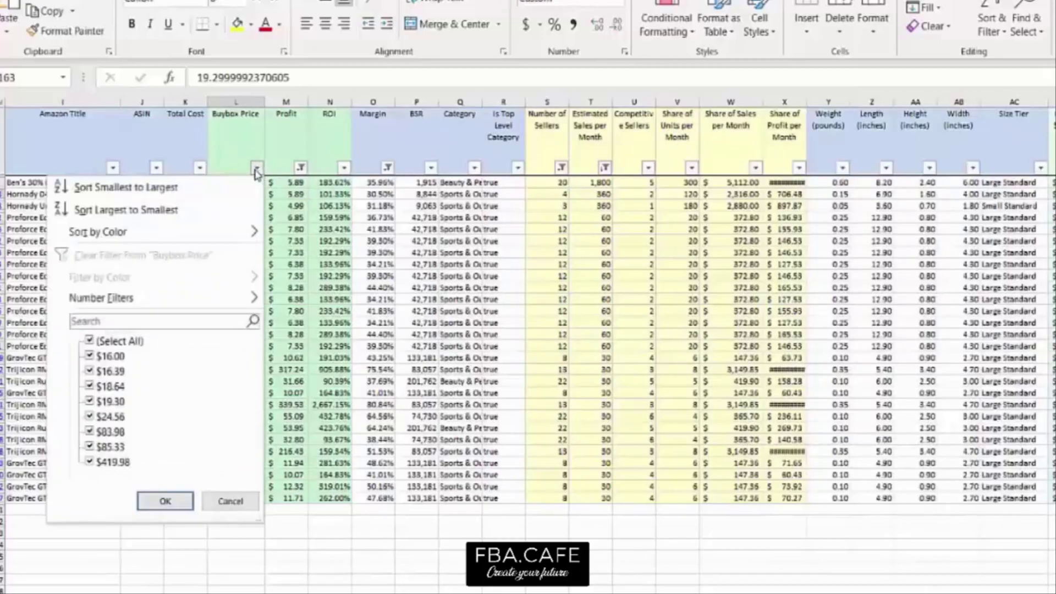
pyautogui.moveTo(252, 295)
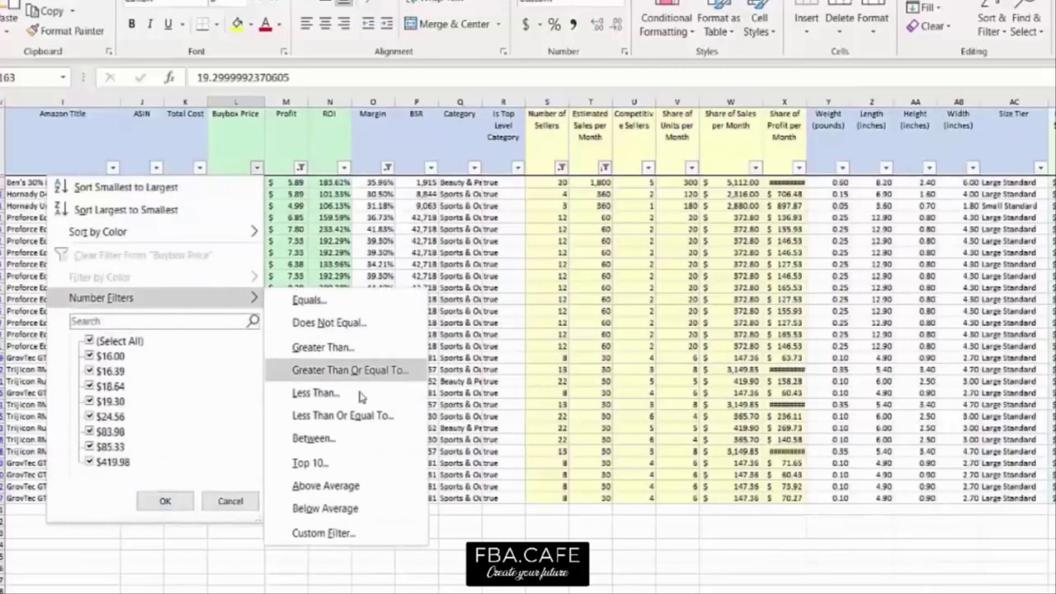
pyautogui.click(353, 417)
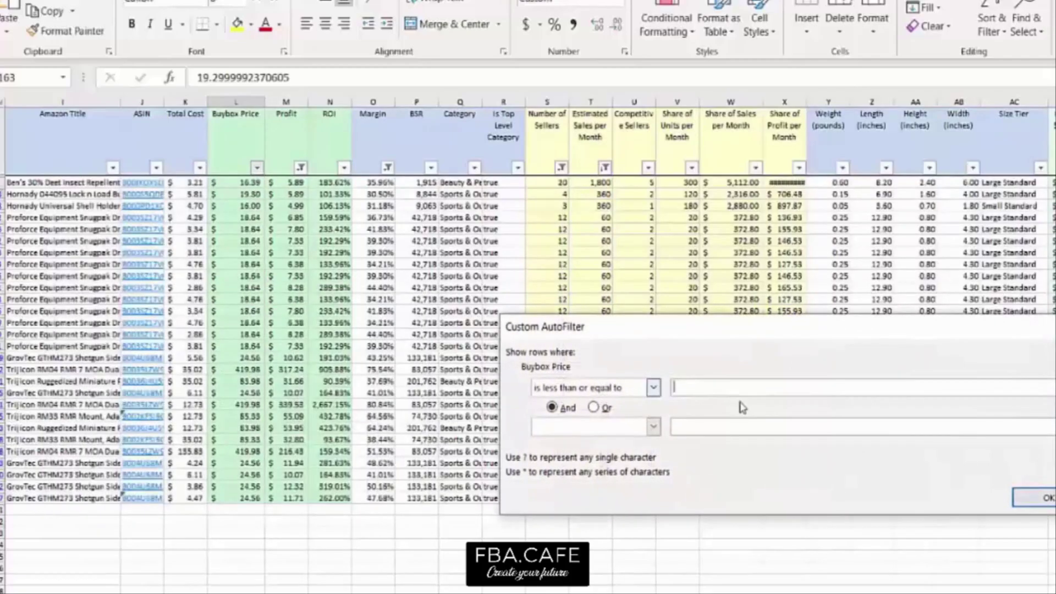
pyautogui.write('100')
pyautogui.click(1045, 498)
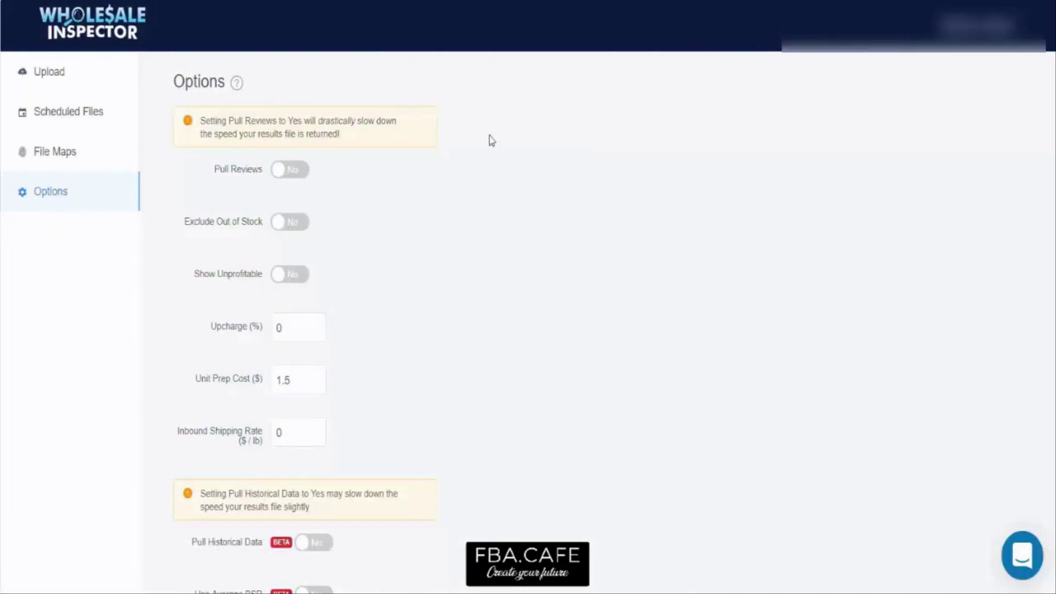
# Step: In the Wholesale Inspector options, try Pull Reviews and Show Unprofitable set to Yes, returning each to No
pyautogui.click(298, 174)
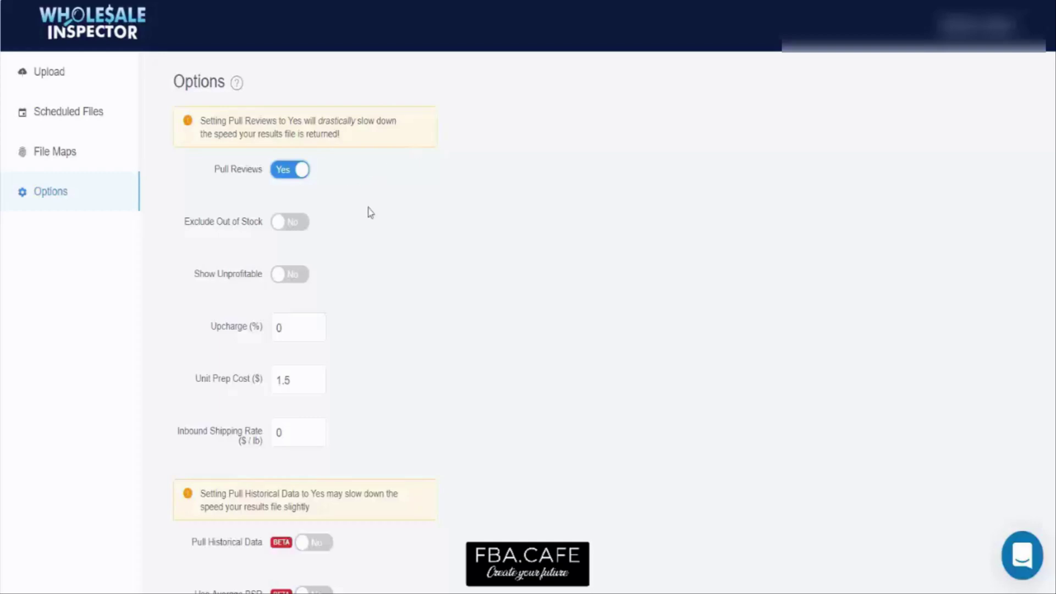
pyautogui.click(292, 174)
pyautogui.click(299, 275)
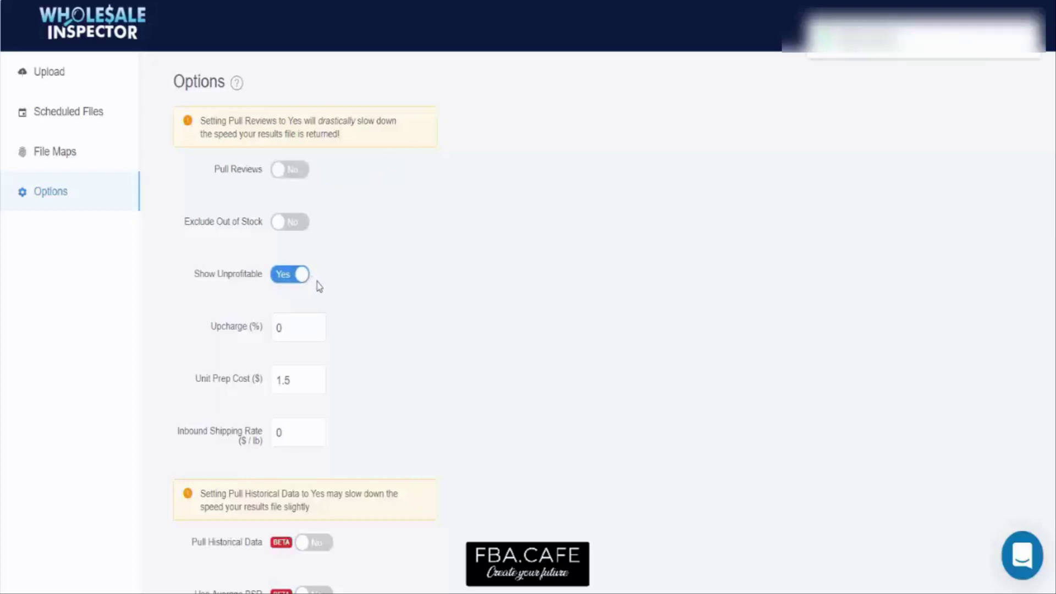
pyautogui.click(285, 273)
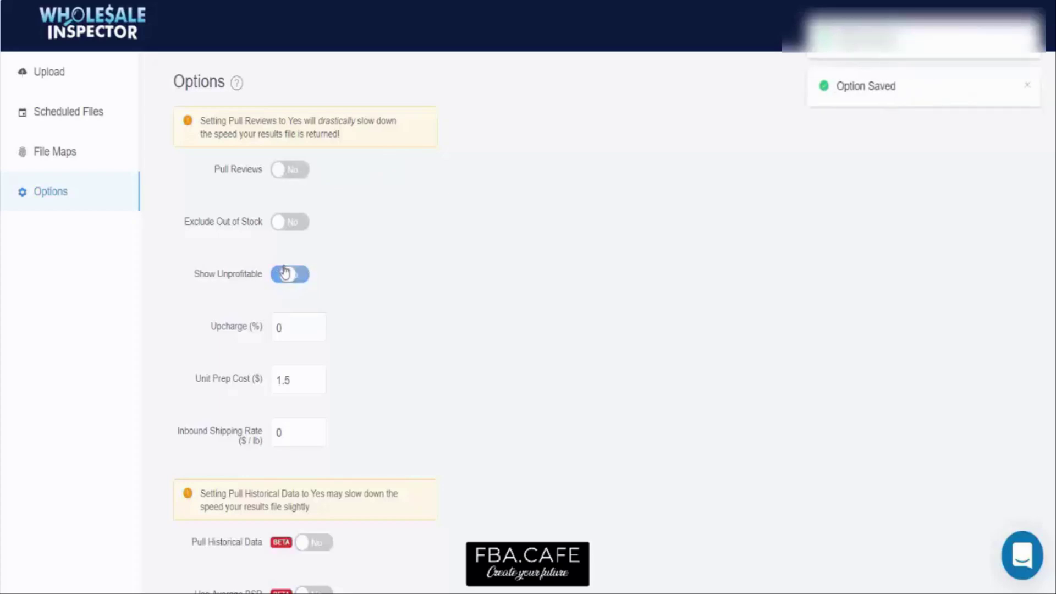
# Step: Set Exclude Out of Stock to Yes and check the Unit Prep Cost and Inbound Shipping Rate fields
pyautogui.click(300, 224)
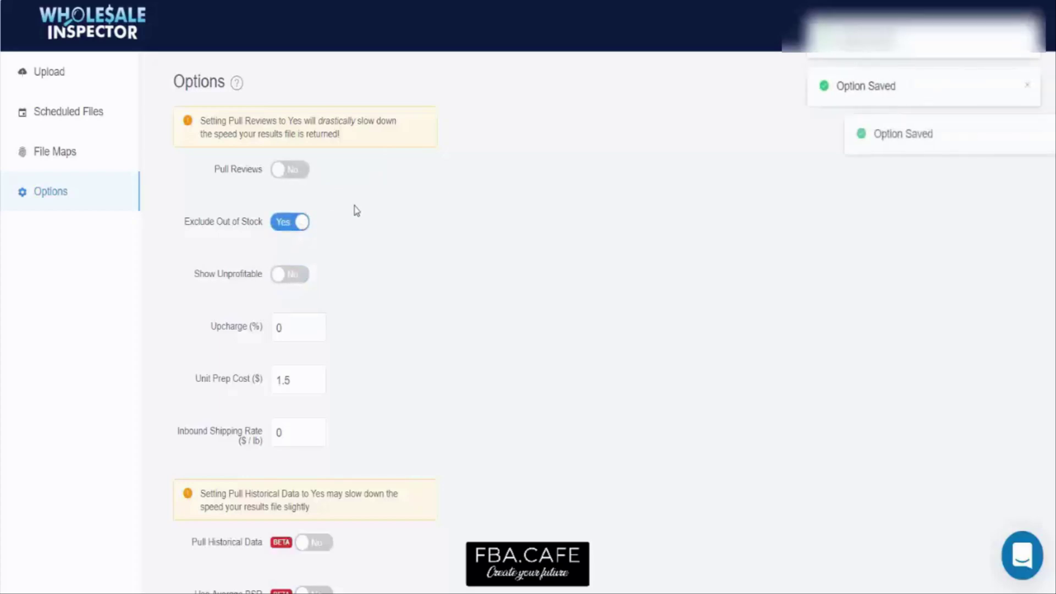
pyautogui.scroll(-1, 368, 246)
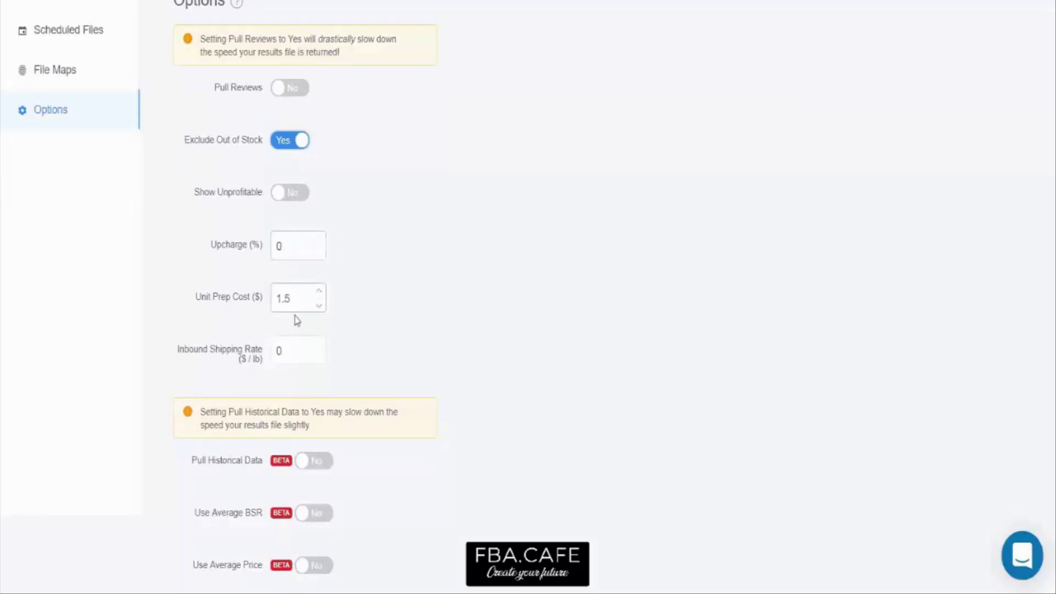
pyautogui.moveTo(296, 297); pyautogui.dragTo(274, 307)
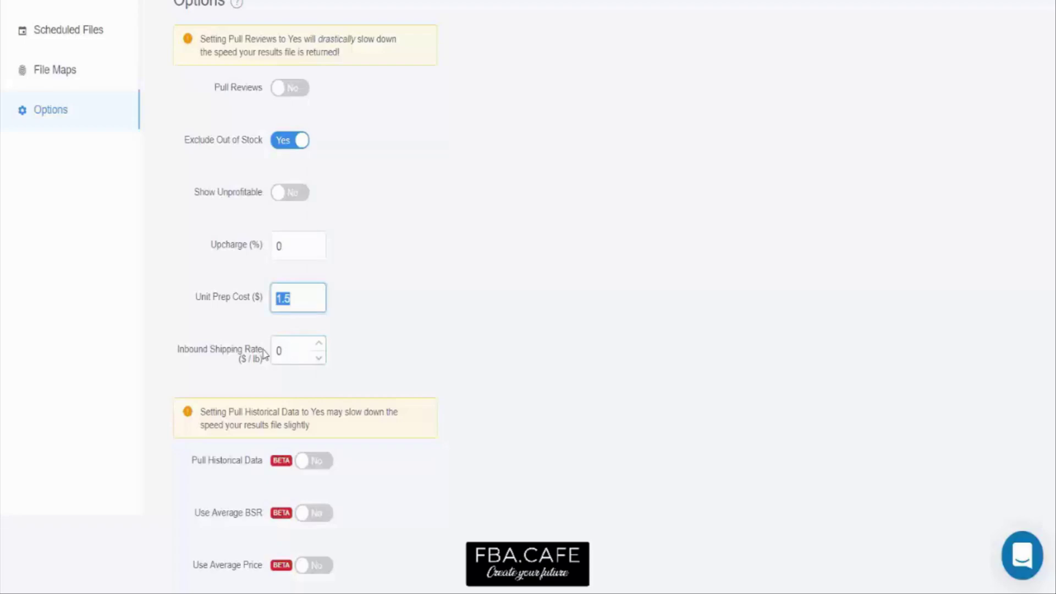
pyautogui.click(300, 352)
pyautogui.click(293, 295)
# Step: Review the historical data, lead time and turn rate options, and the recipients field under Email Settings
pyautogui.scroll(-2, 508, 235)
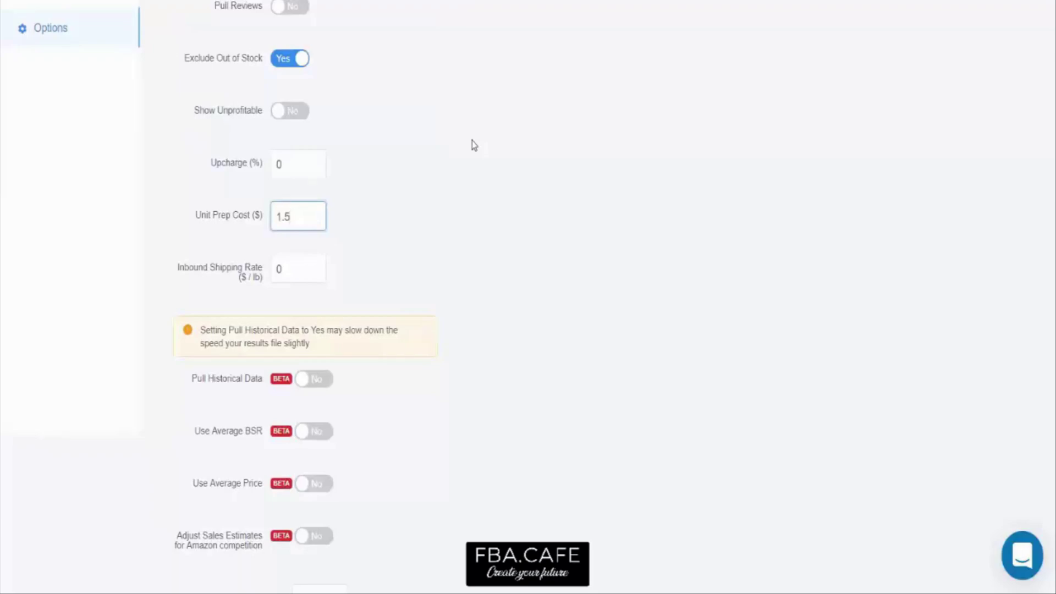
pyautogui.scroll(-5, 443, 246)
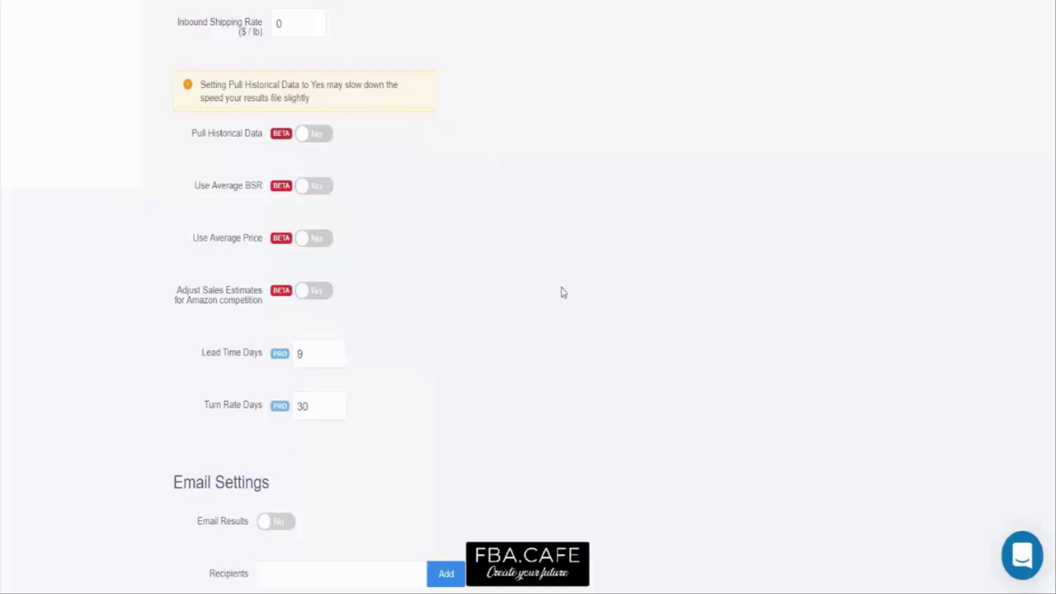
pyautogui.scroll(-2, 278, 416)
pyautogui.click(281, 479)
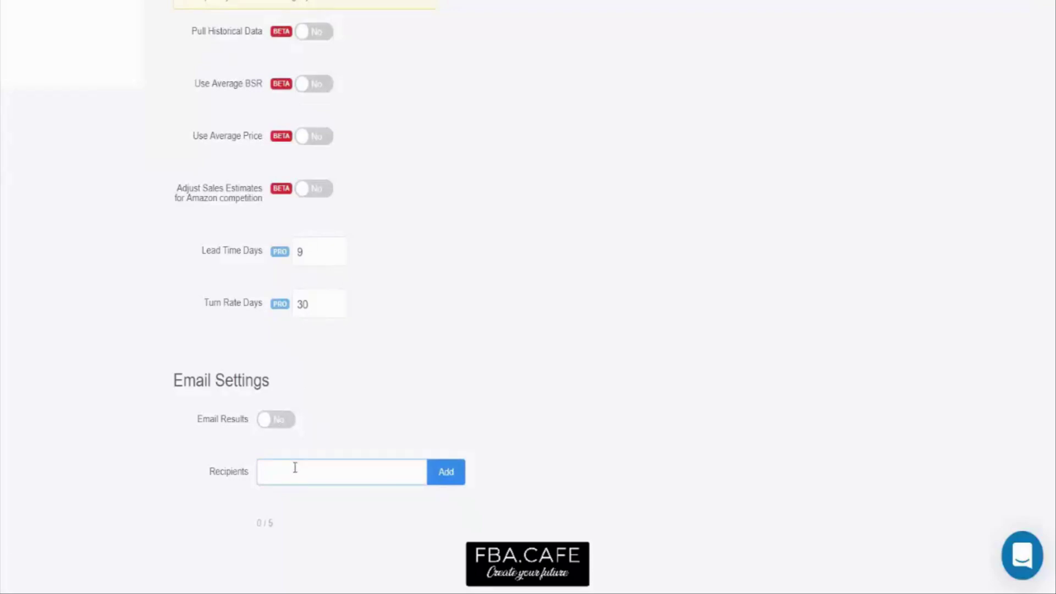
# Step: Open File Maps and look through the saved supplier file maps and their column assignments
pyautogui.scroll(10, 523, 210)
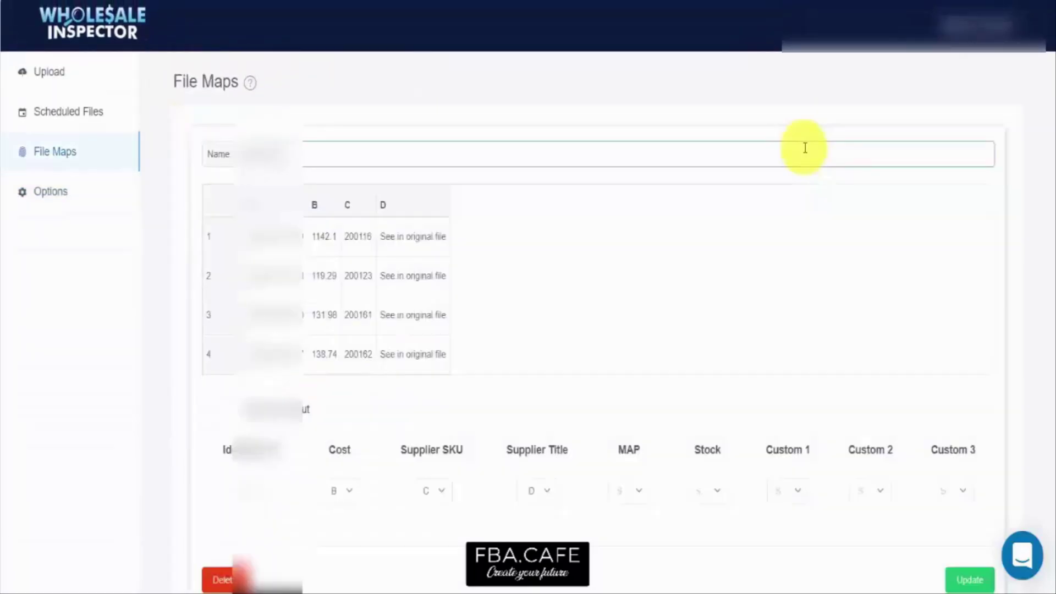
pyautogui.click(787, 248)
pyautogui.scroll(-6, 792, 269)
pyautogui.scroll(-20, 761, 260)
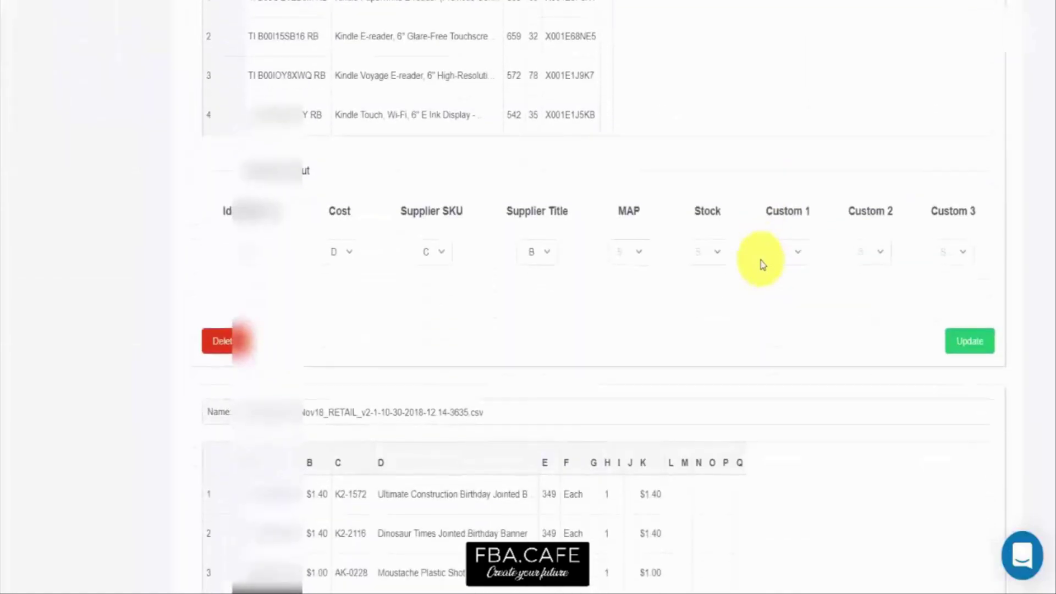
# Step: Examine the remaining saved file maps and their Cost, Supplier SKU and Supplier Title columns, ending at the first map
pyautogui.click(760, 260)
pyautogui.scroll(-4, 760, 260)
pyautogui.scroll(15, 761, 254)
pyautogui.scroll(10, 759, 247)
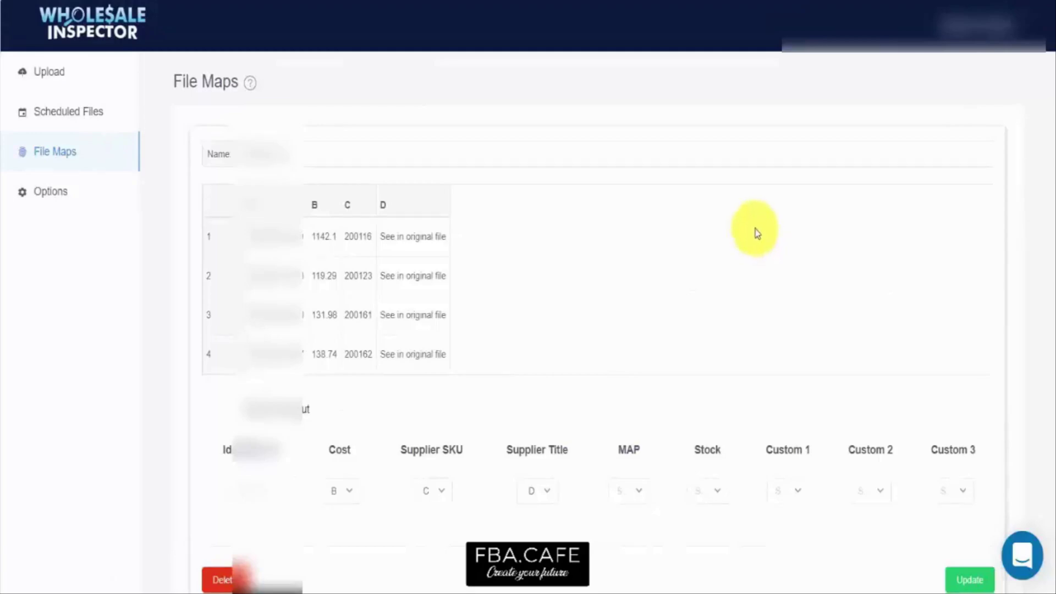
pyautogui.scroll(-8, 754, 228)
pyautogui.scroll(10, 764, 231)
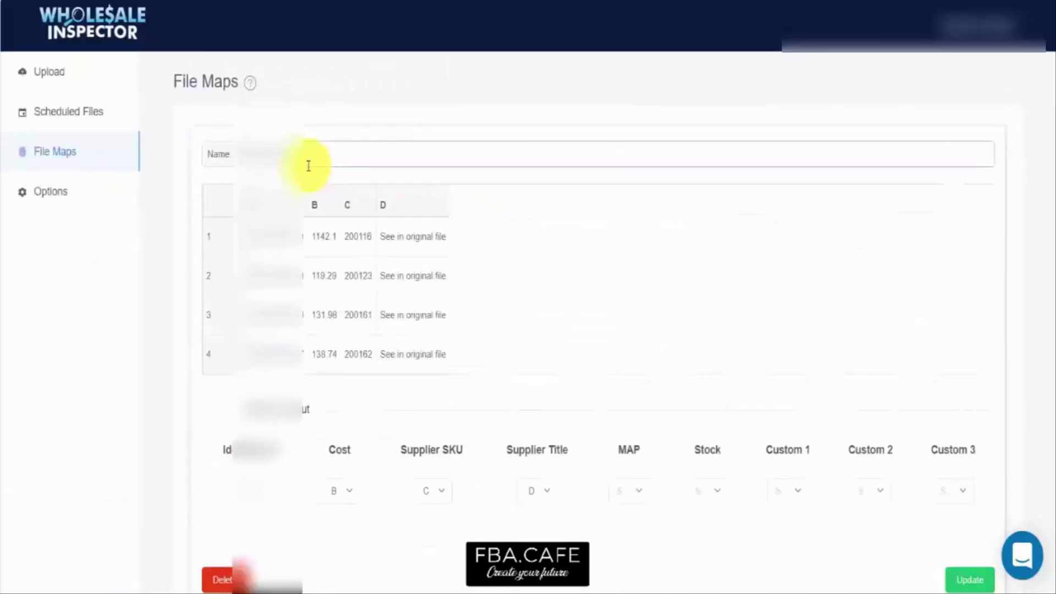
# Step: Start a new schedule in Scheduled Files and select GS2401.csv from the Desktop as its supplier file
pyautogui.click(71, 110)
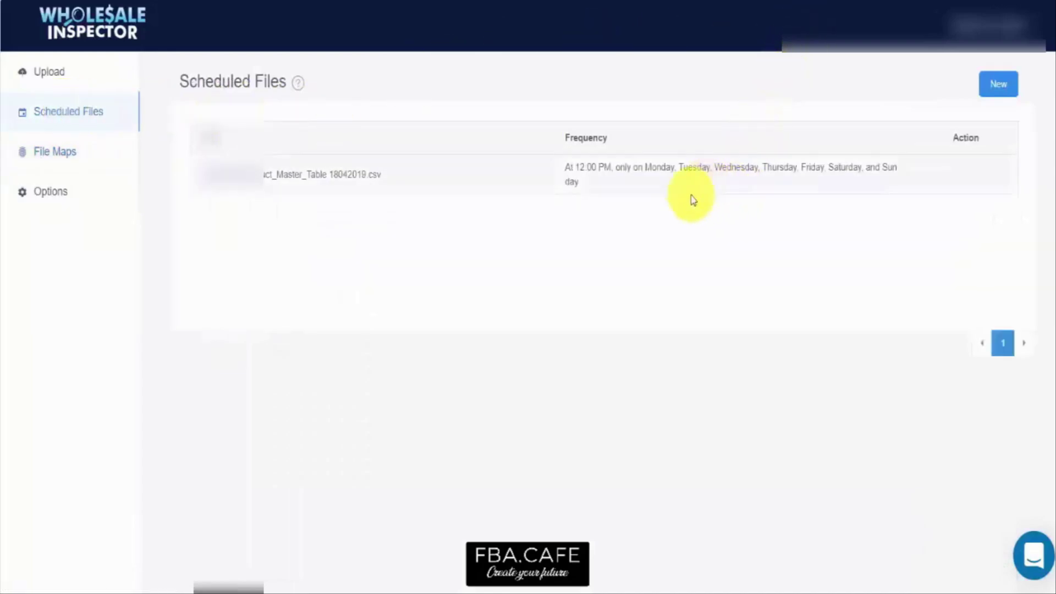
pyautogui.click(998, 83)
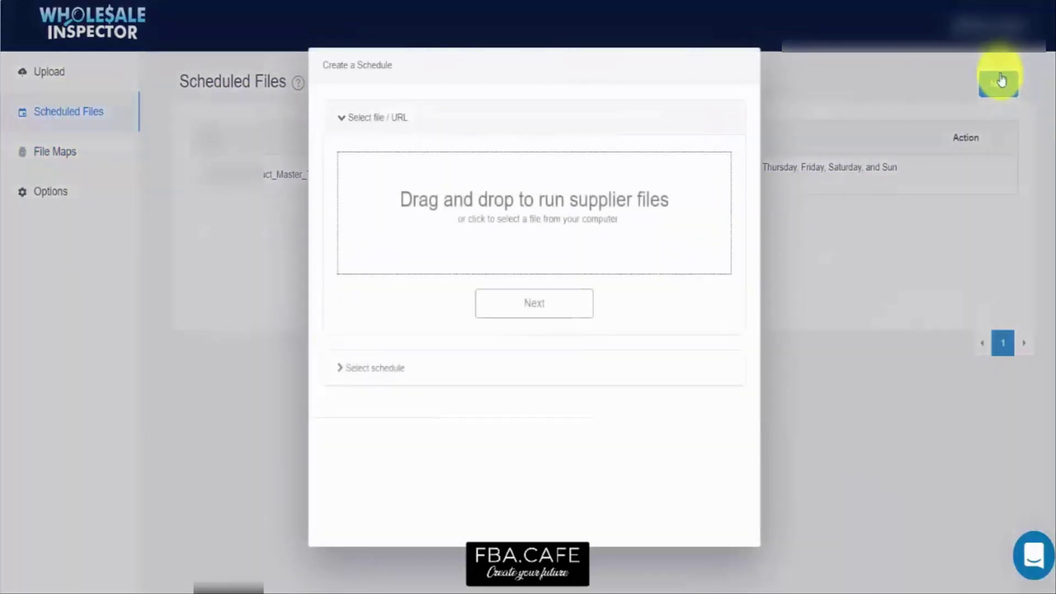
pyautogui.click(541, 221)
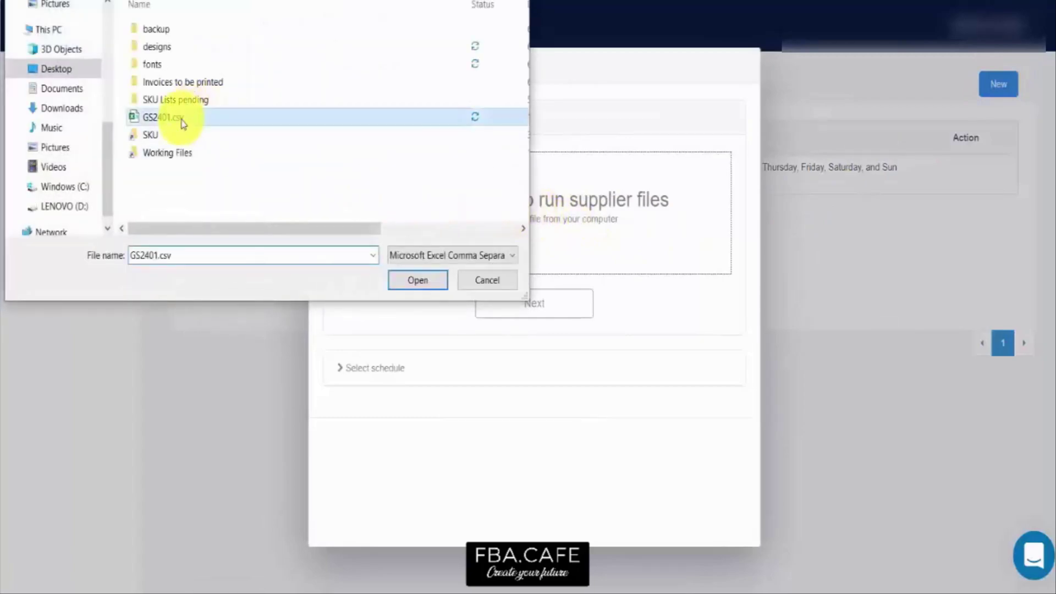
pyautogui.doubleClick(181, 117)
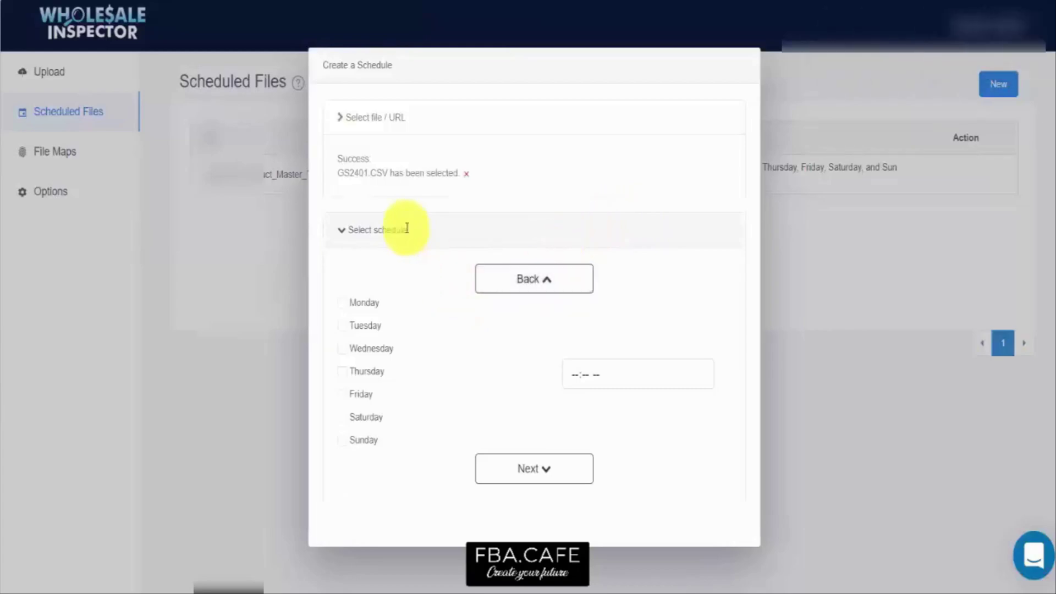
# Step: Select every day from Monday to Sunday for the GS2401.csv schedule
pyautogui.click(342, 302)
pyautogui.click(342, 325)
pyautogui.click(342, 349)
pyautogui.click(343, 372)
pyautogui.click(342, 394)
pyautogui.click(342, 417)
pyautogui.click(342, 439)
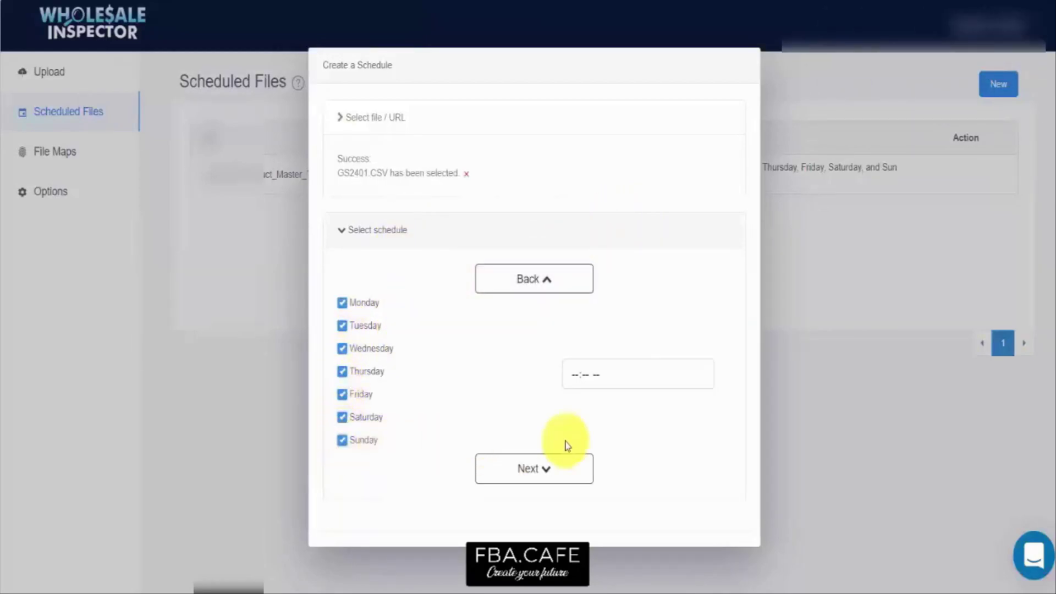
# Step: Set the schedule's run time to 02:00 AM and create the schedule
pyautogui.click(700, 369)
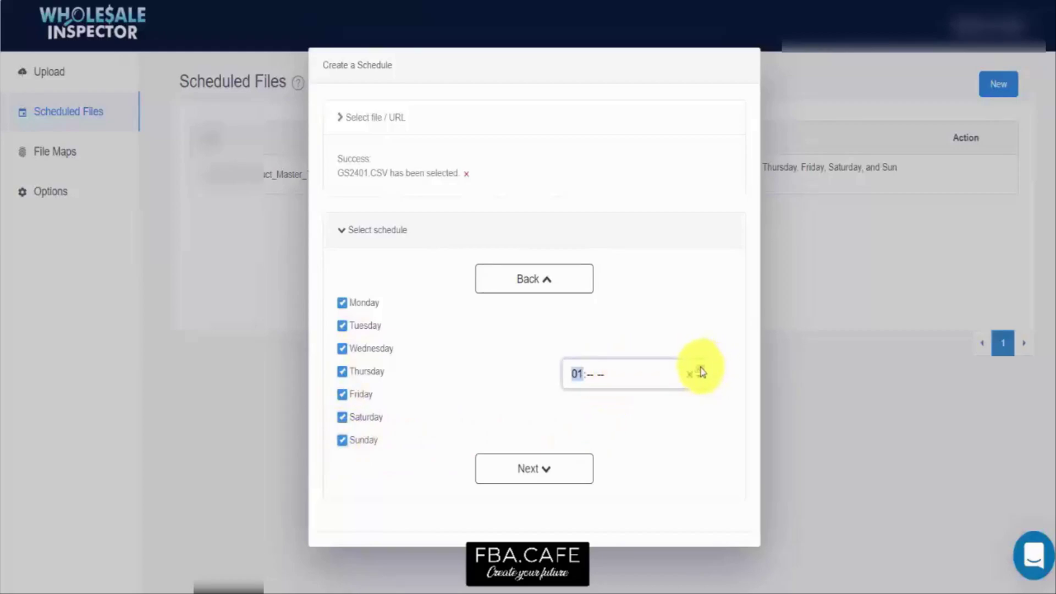
pyautogui.click(700, 371)
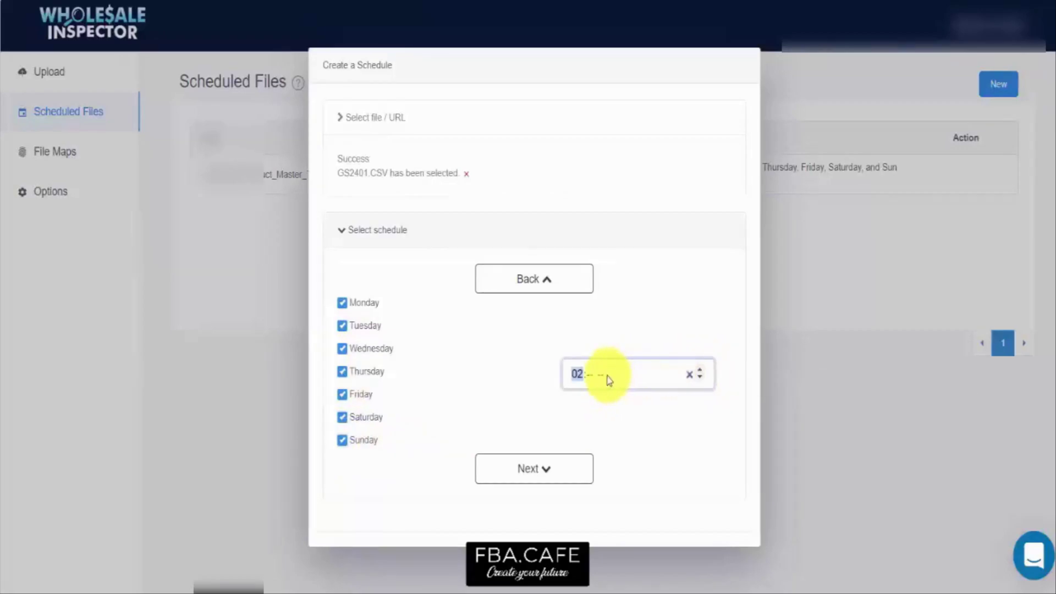
pyautogui.click(601, 374)
pyautogui.click(698, 369)
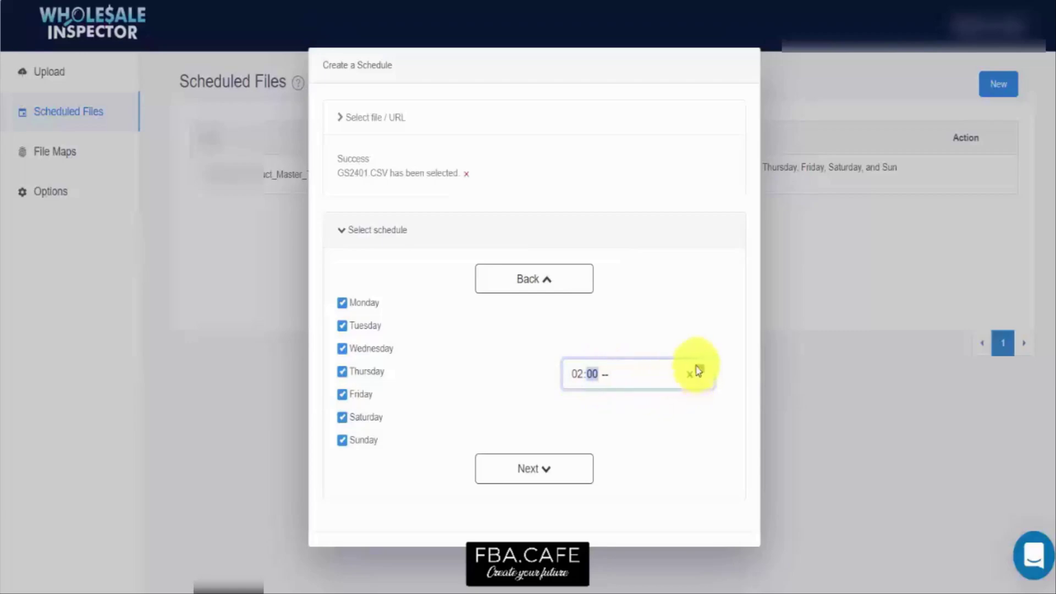
pyautogui.click(611, 374)
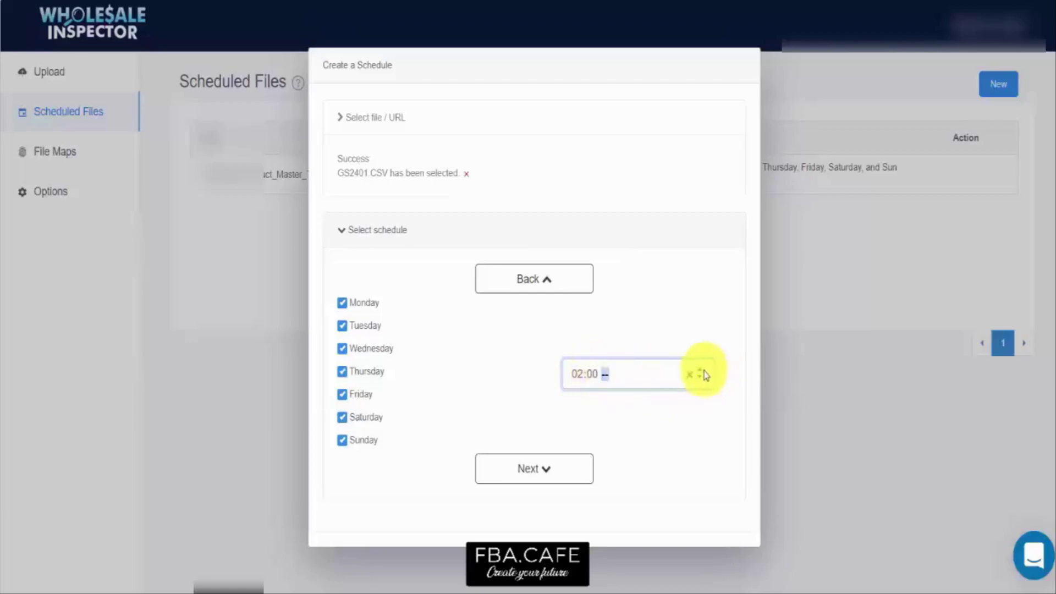
pyautogui.click(700, 370)
pyautogui.click(538, 468)
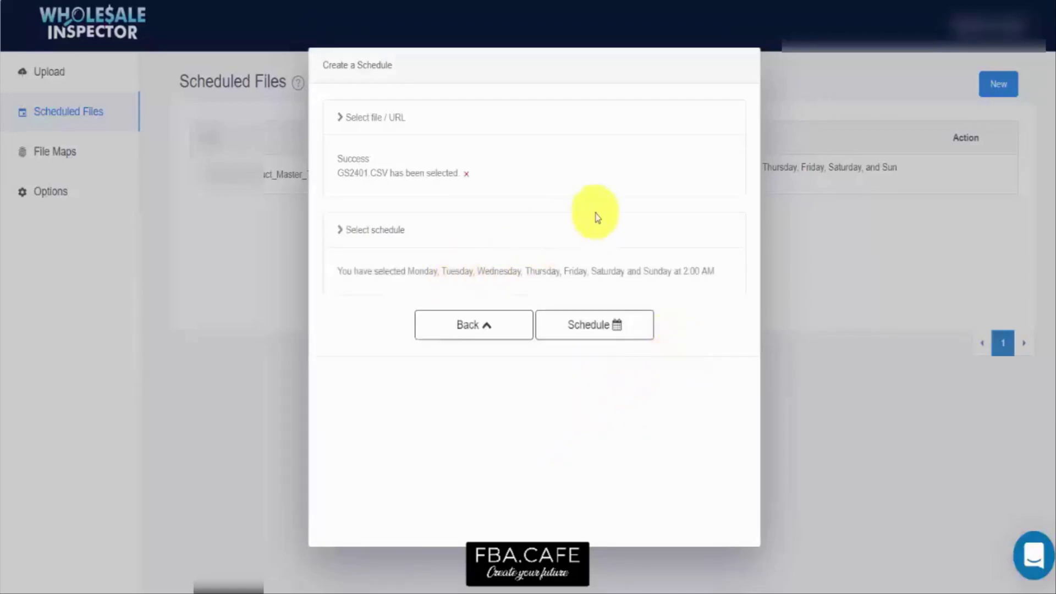
pyautogui.click(582, 325)
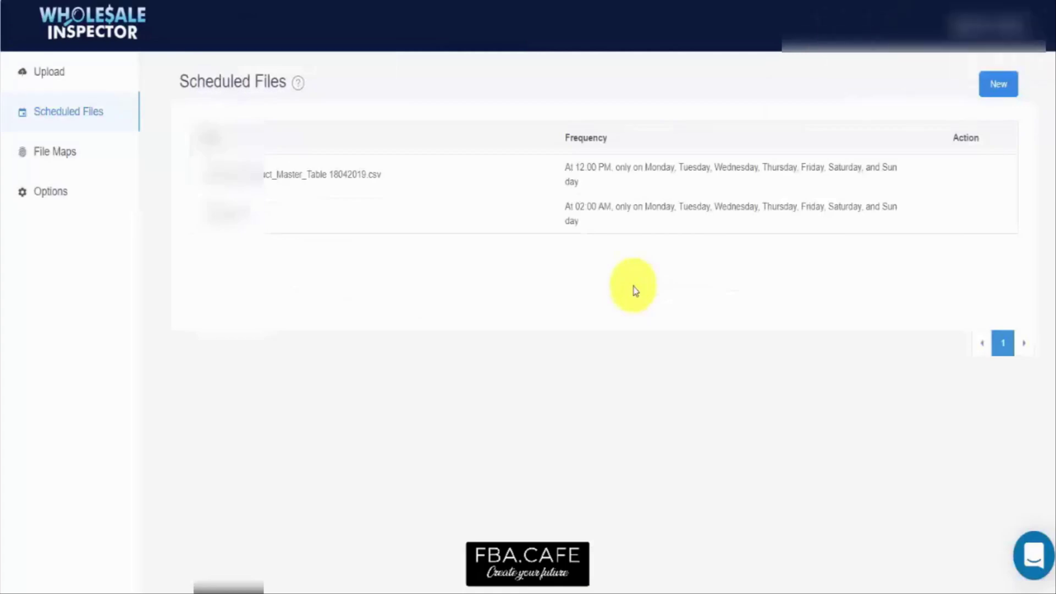
# Step: Download the results of the latest completed run, the 15435-line file on the Upload page, and save the workbook
pyautogui.click(49, 74)
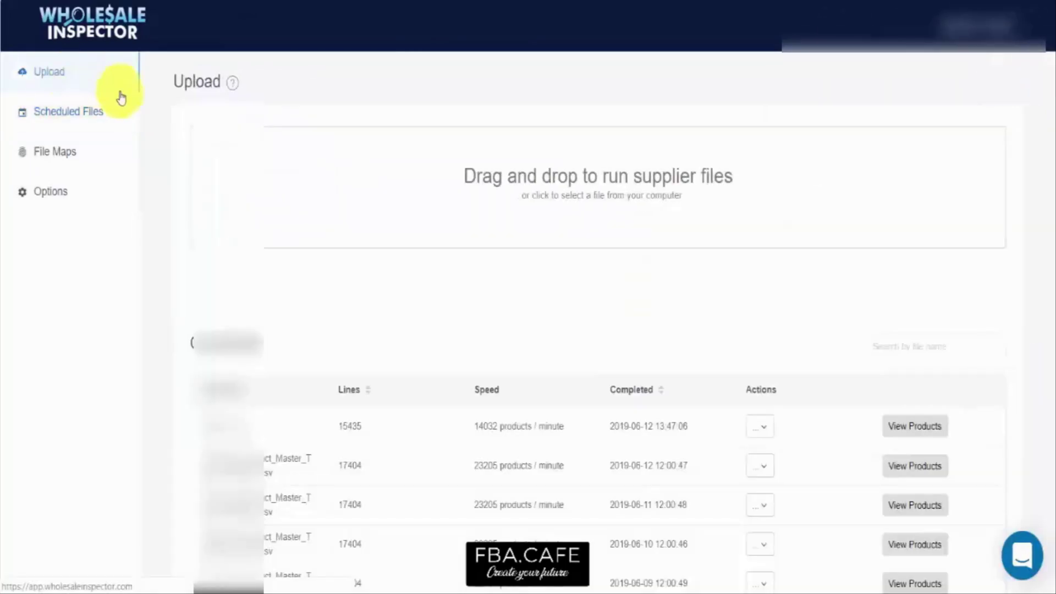
pyautogui.scroll(-2, 856, 252)
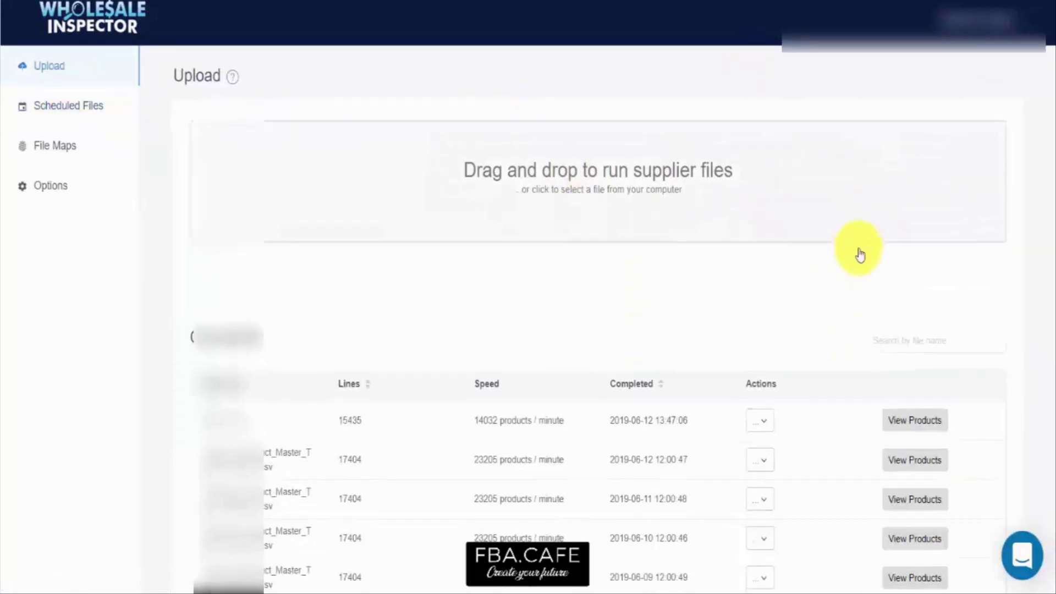
pyautogui.click(765, 348)
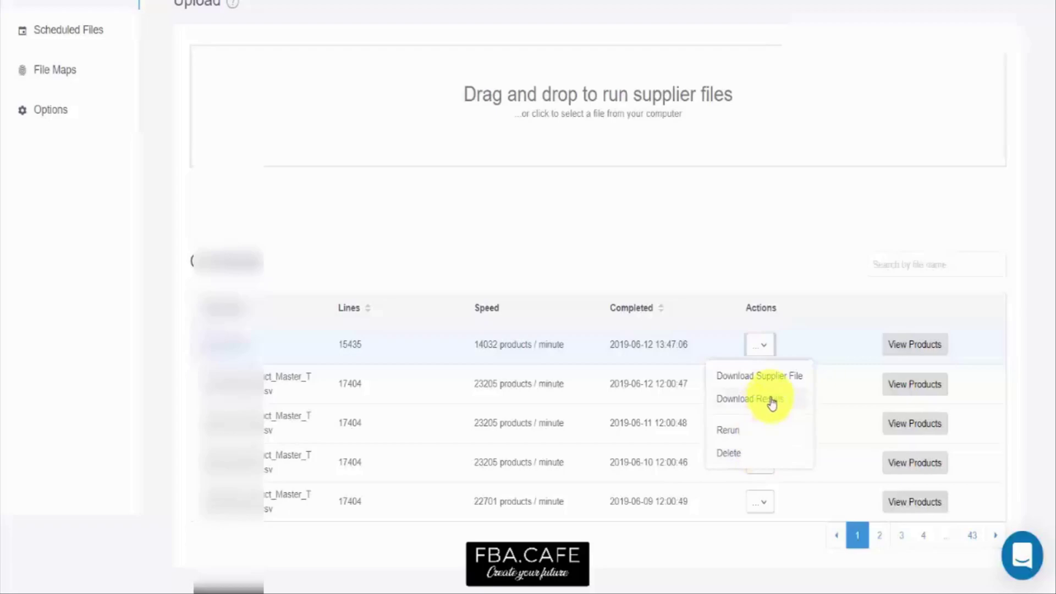
pyautogui.click(771, 402)
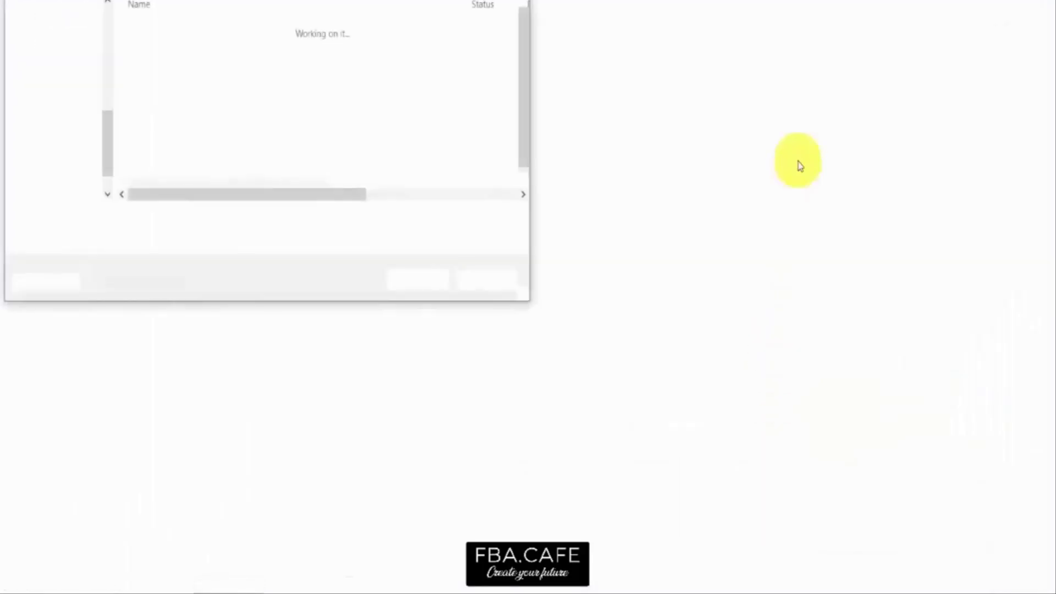
pyautogui.click(420, 281)
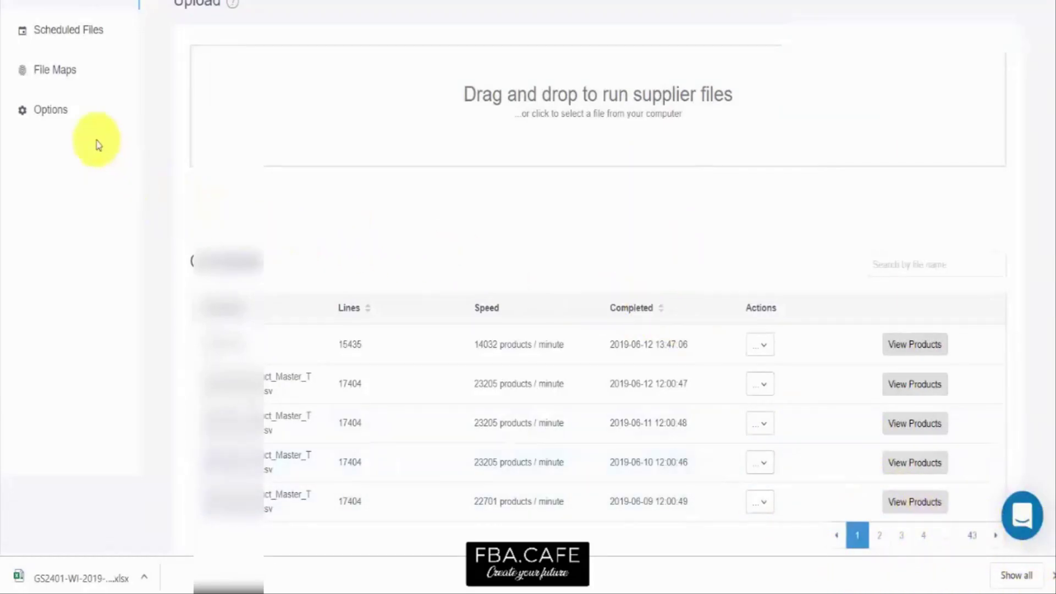
# Step: Check the account's Billing and Logout options and view the support chat window, closing it again
pyautogui.scroll(2, 93, 139)
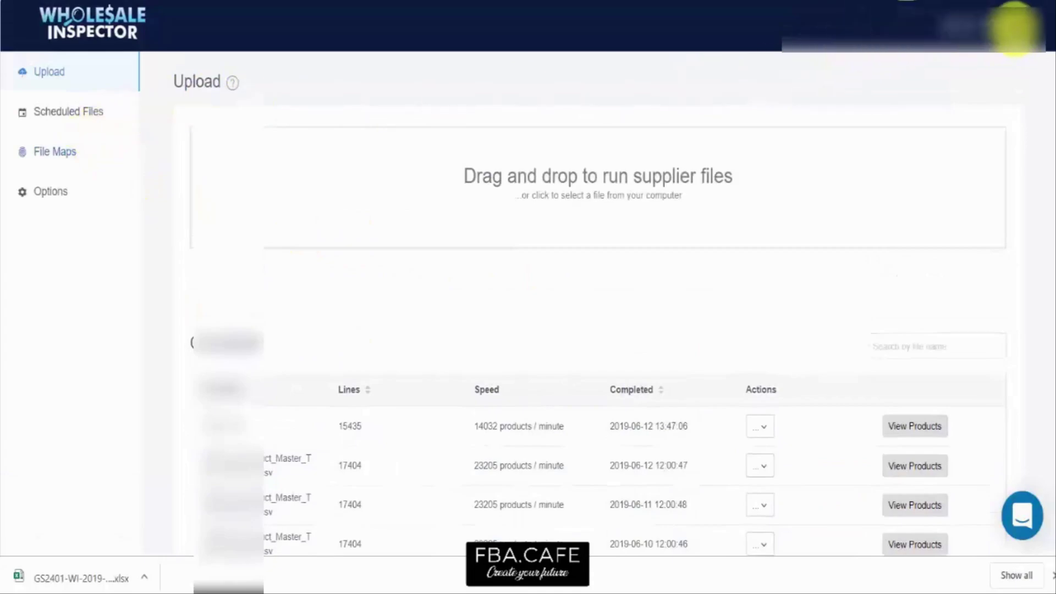
pyautogui.click(1016, 25)
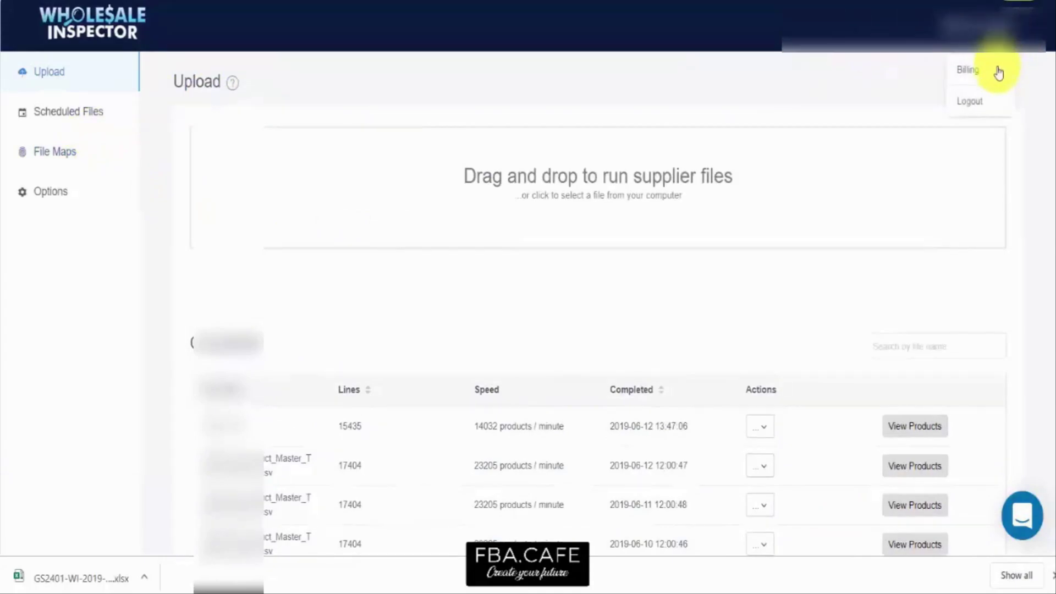
pyautogui.click(1019, 516)
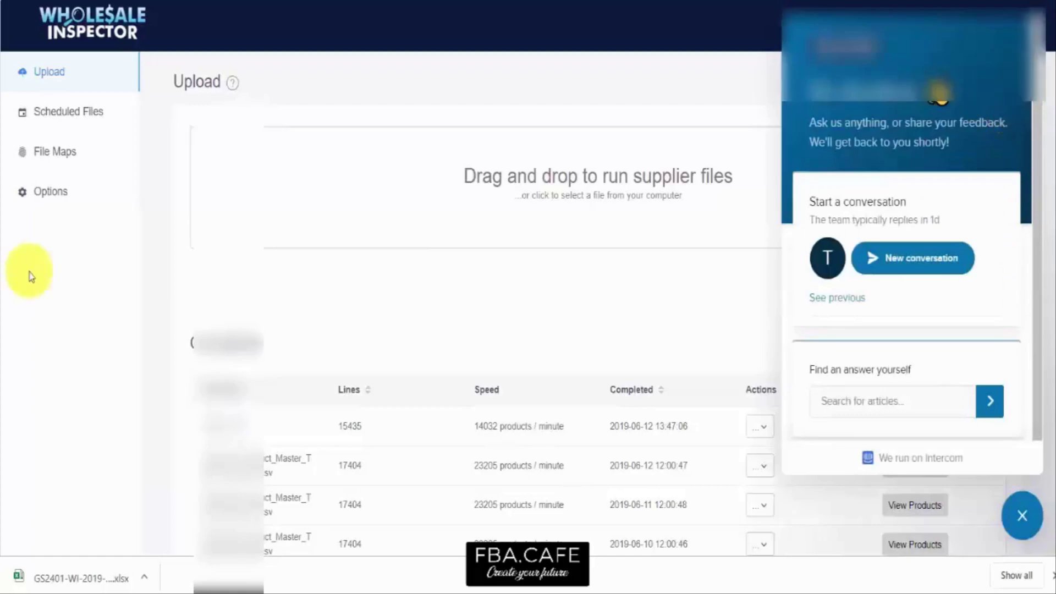
pyautogui.click(1022, 515)
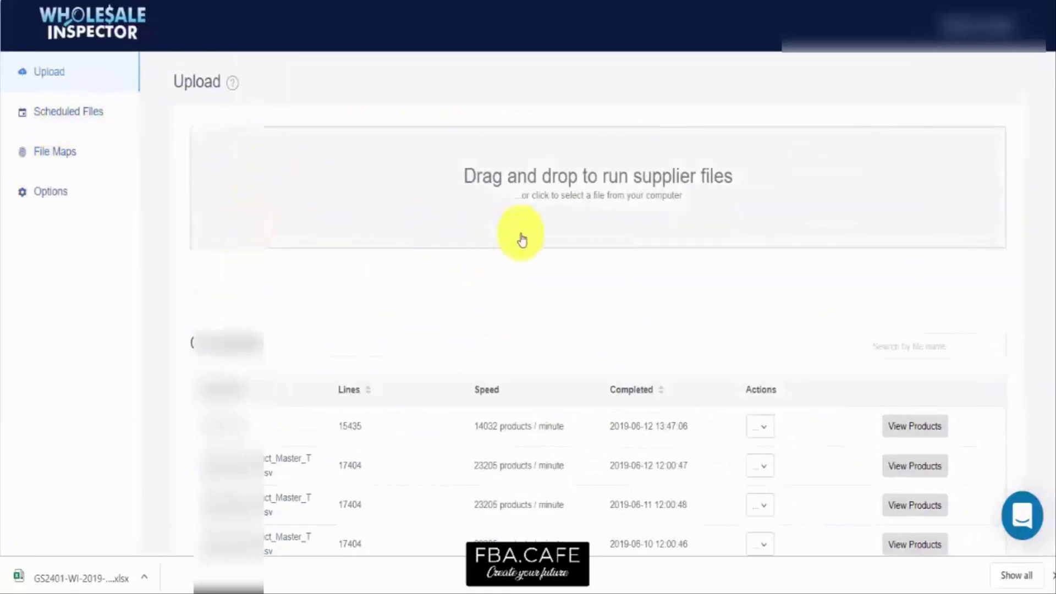
# Step: View the products of the latest completed run and sort them by Profit in ascending order
pyautogui.click(913, 425)
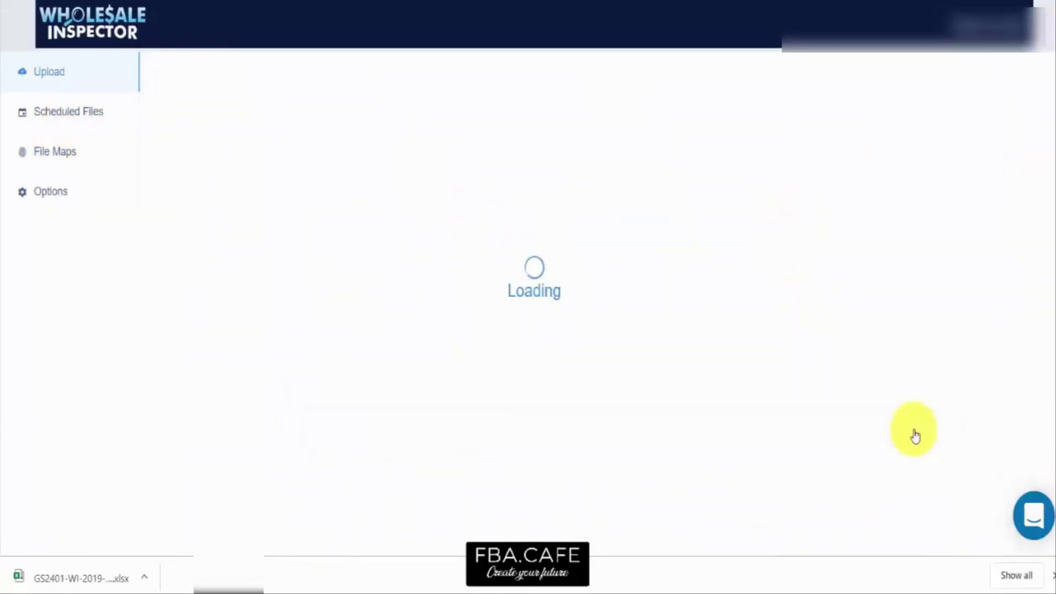
pyautogui.moveTo(282, 531); pyautogui.dragTo(441, 531)
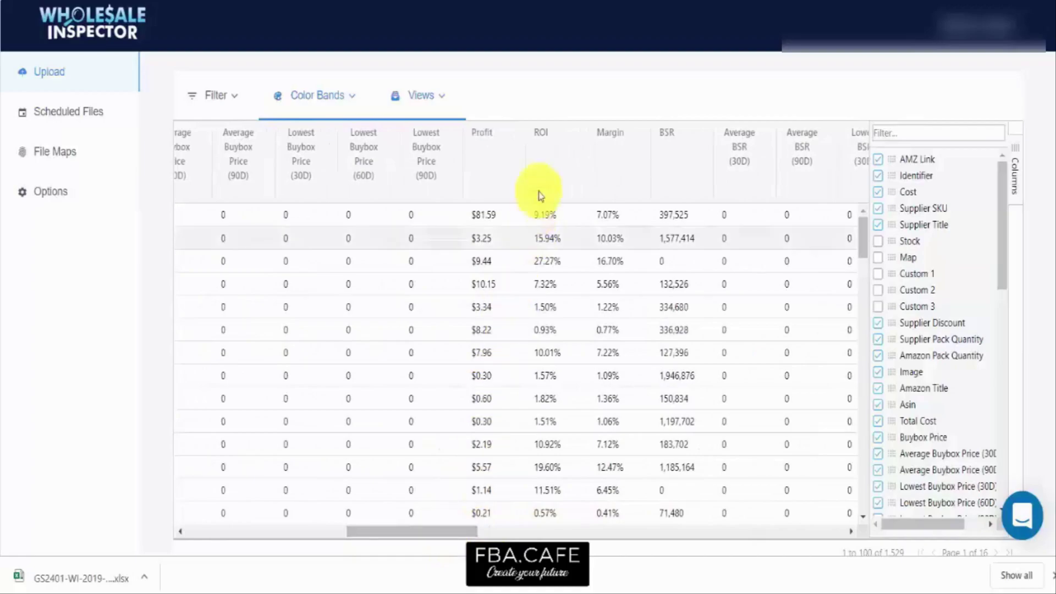
pyautogui.click(512, 138)
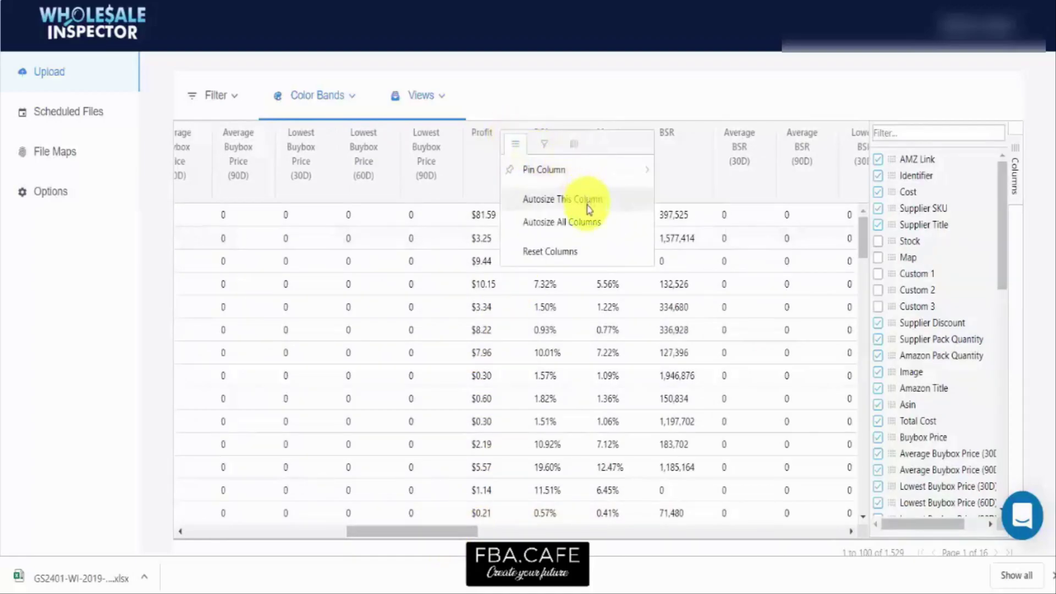
pyautogui.click(577, 250)
# Step: Filter the Profit column to values greater than or equal to 4
pyautogui.click(545, 145)
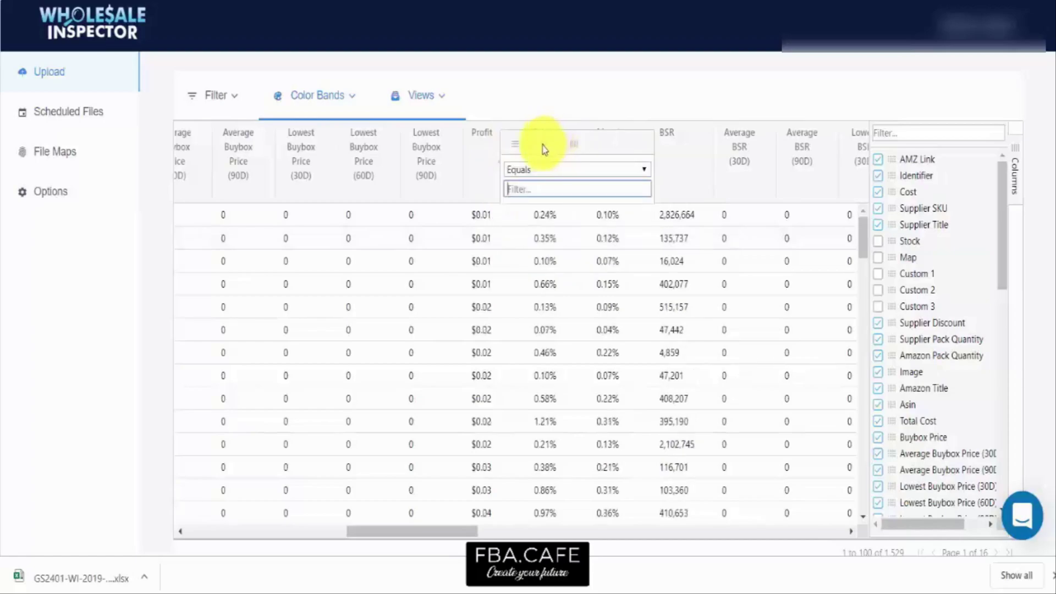
pyautogui.click(565, 170)
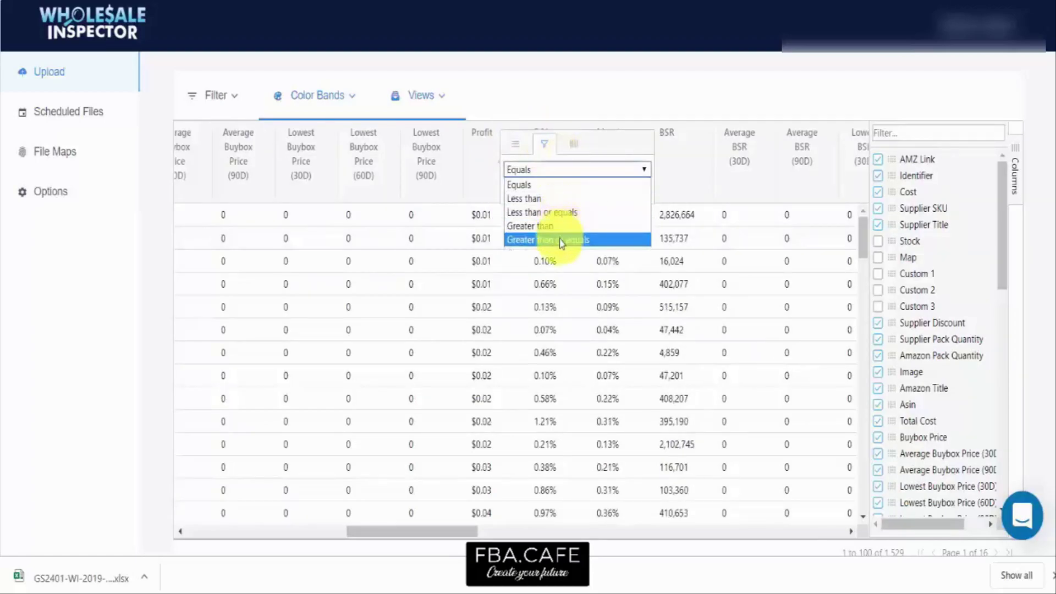
pyautogui.click(561, 243)
pyautogui.click(566, 189)
pyautogui.write('4')
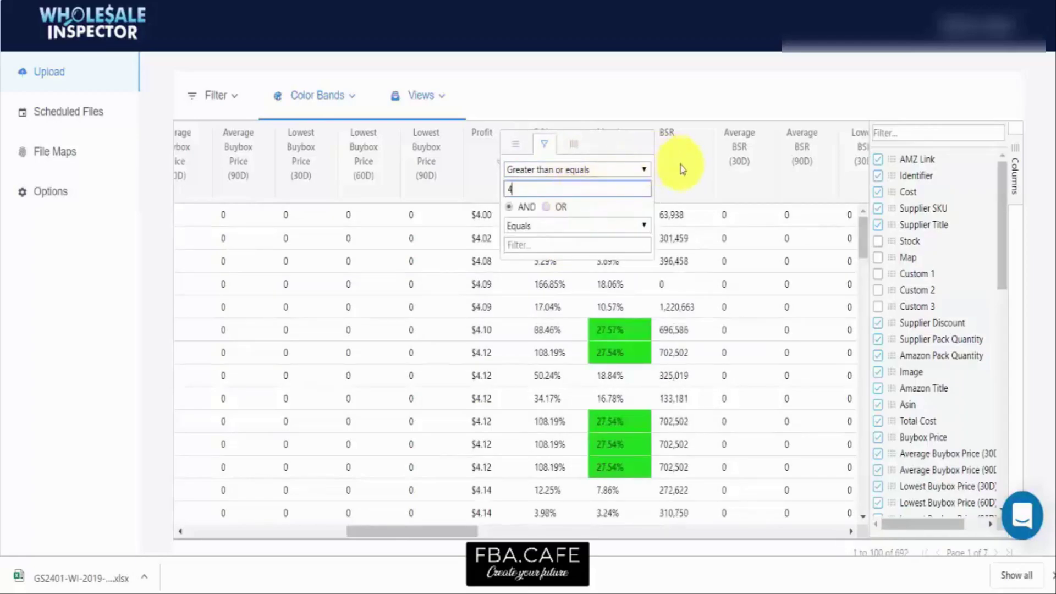
pyautogui.click(543, 83)
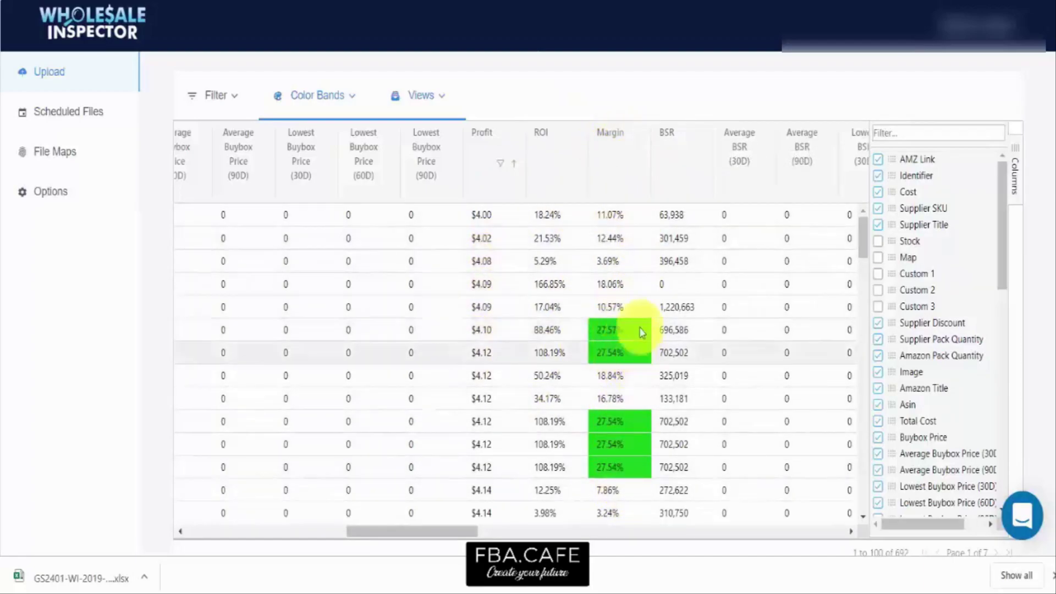
# Step: Look through the filtered products, comparing their Profit, ROI, highlighted Margin and BSR values
pyautogui.scroll(-5, 641, 291)
pyautogui.scroll(-2, 644, 298)
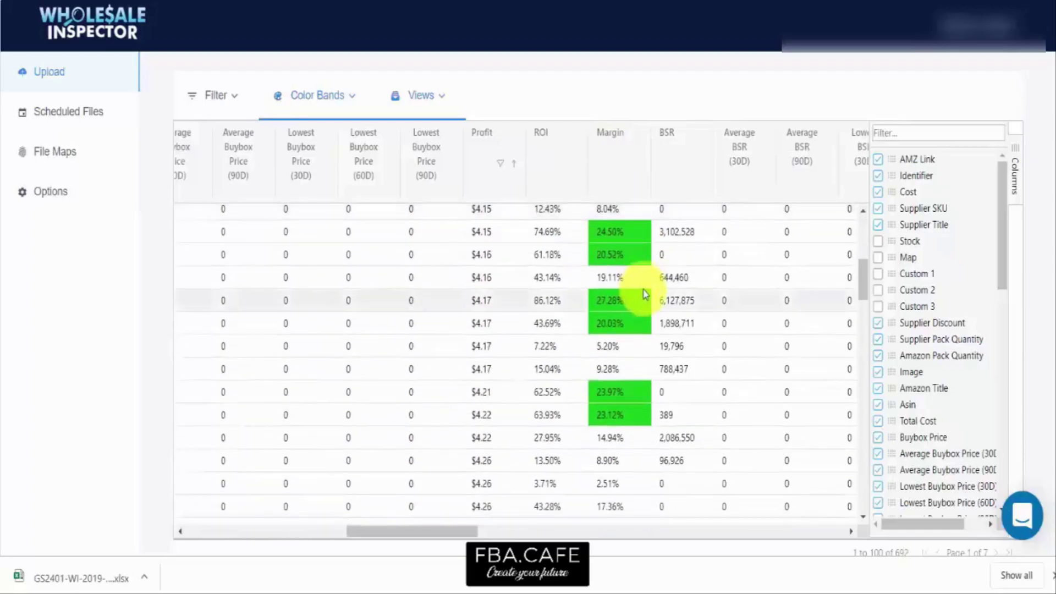
pyautogui.scroll(-7, 646, 302)
pyautogui.scroll(12, 646, 308)
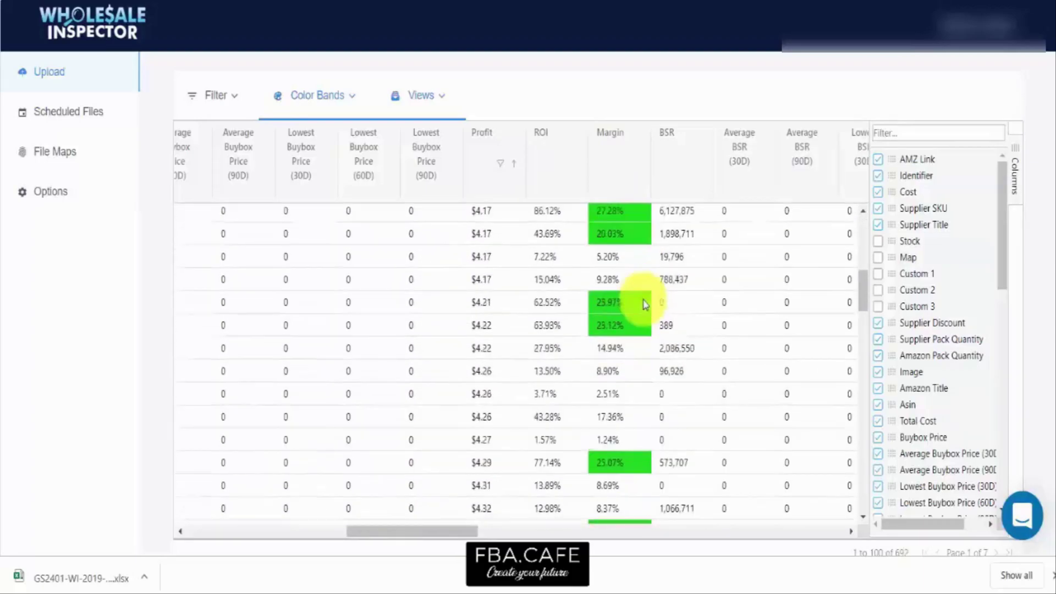
pyautogui.scroll(-10, 633, 275)
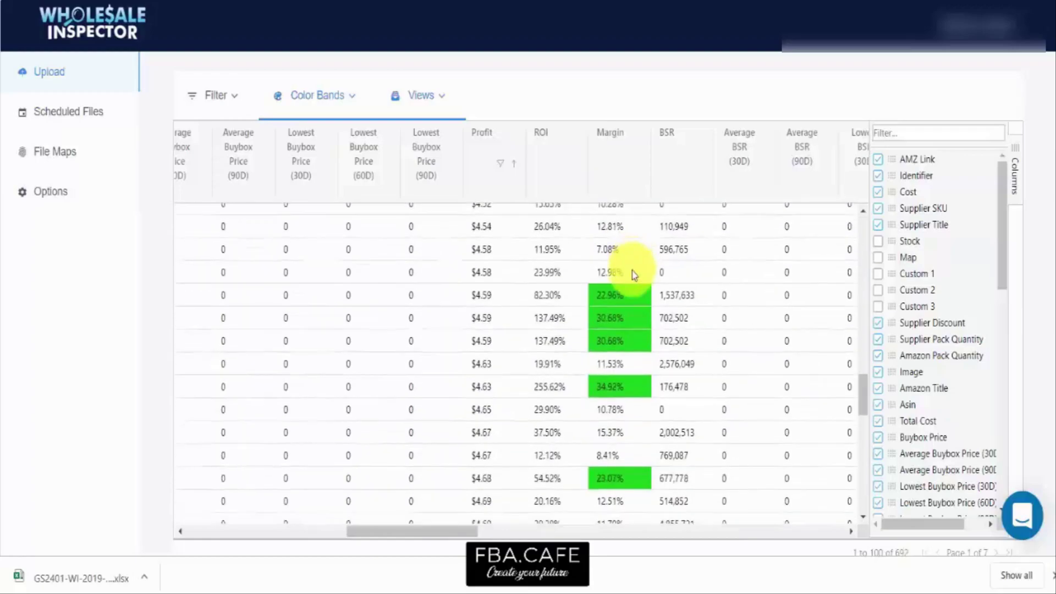
pyautogui.scroll(10, 627, 242)
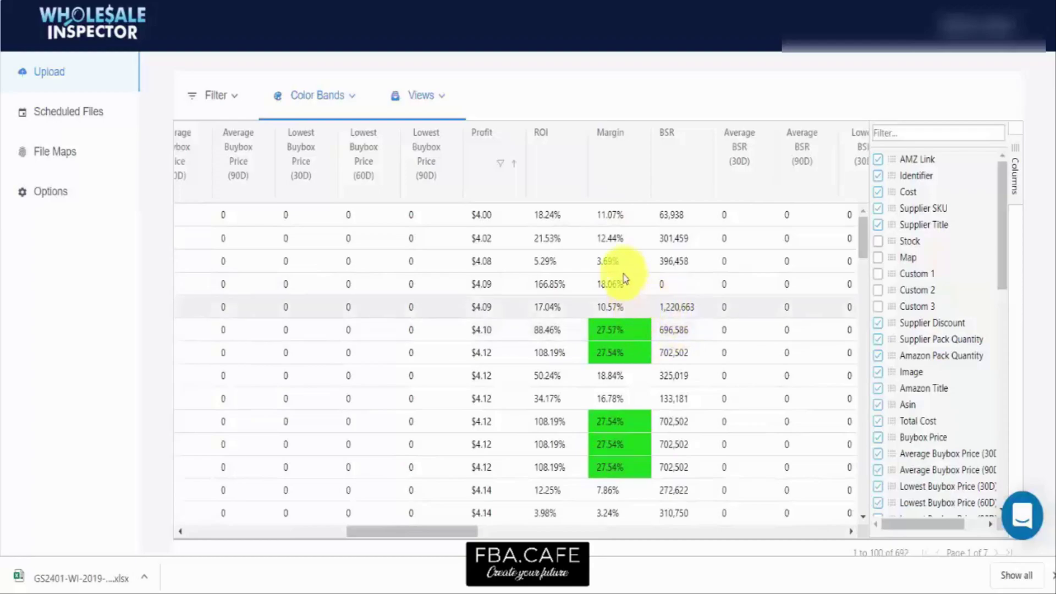
pyautogui.scroll(-10, 621, 277)
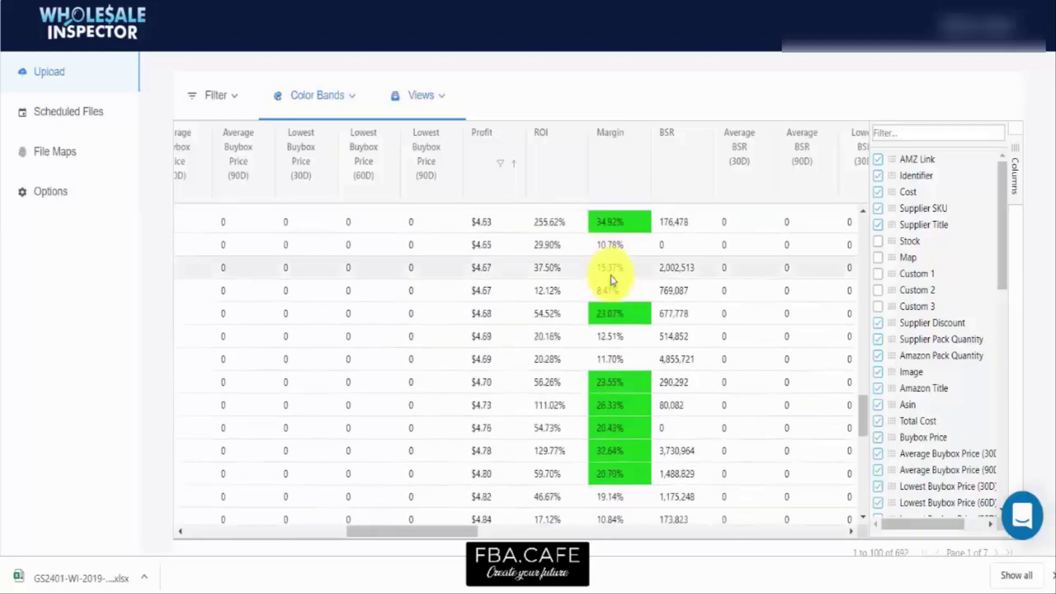
pyautogui.scroll(-2, 612, 279)
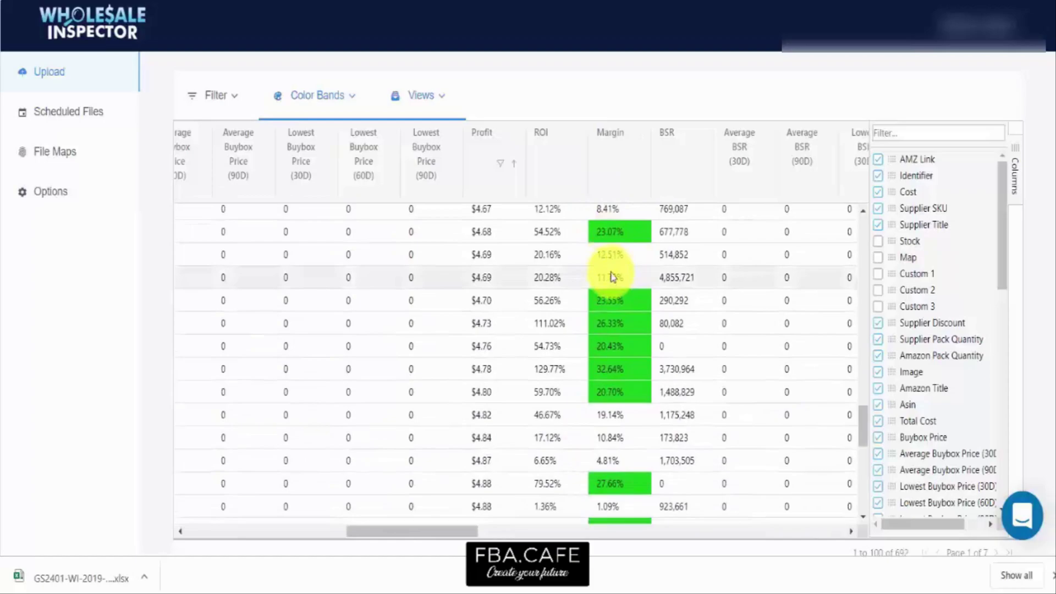
pyautogui.scroll(12, 612, 276)
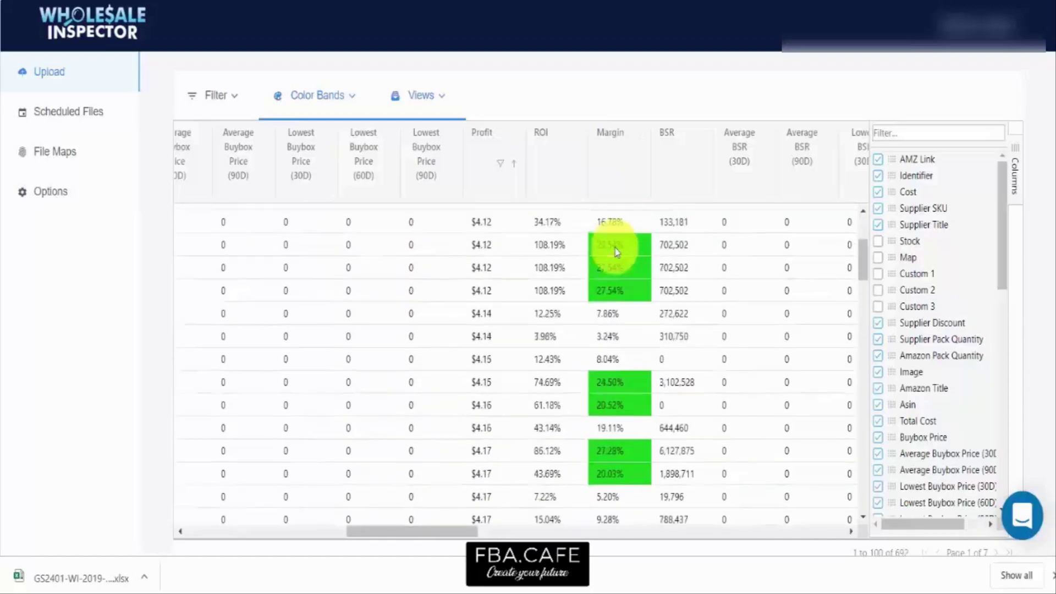